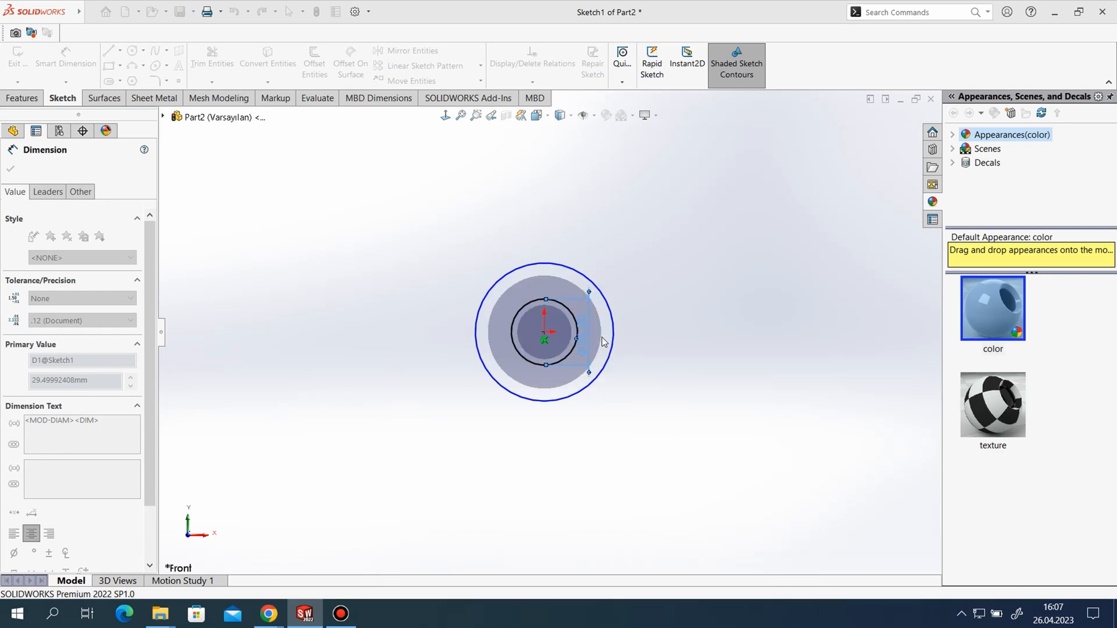
- Dimension the outer circle's diameter as 28*2 mm
left_click(640, 329)
left_click(643, 323)
type("28*2")
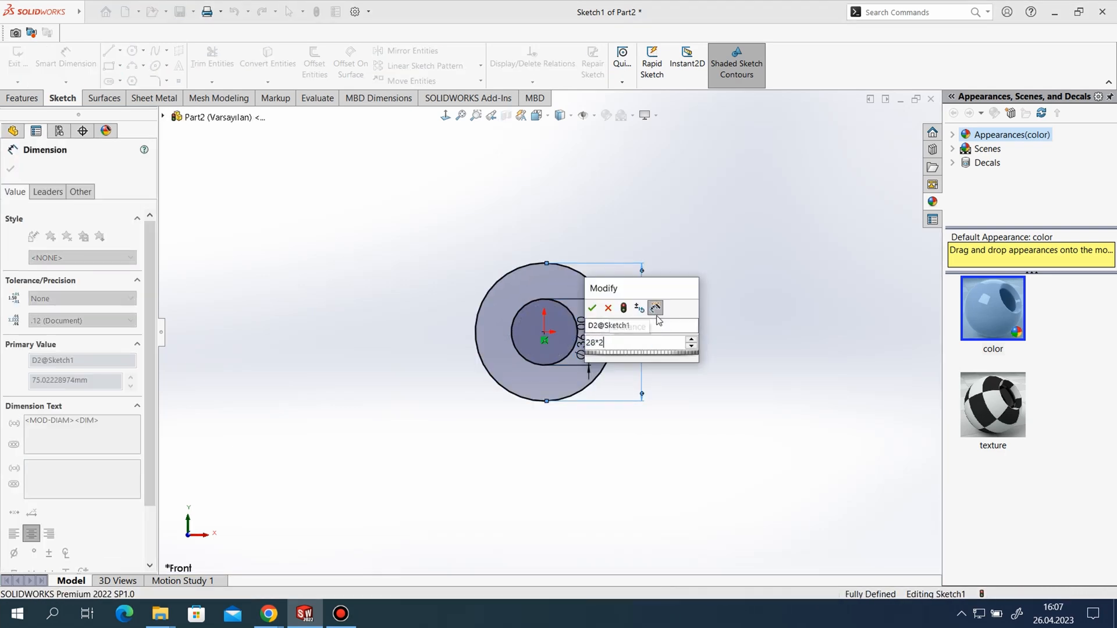
key("Return")
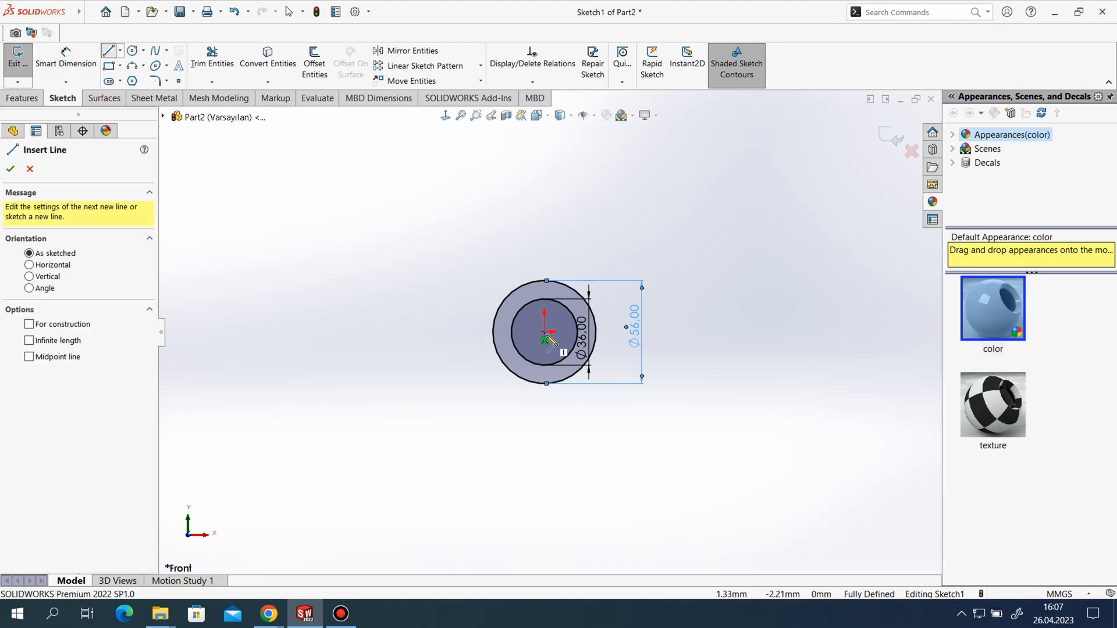
- Sketch a closed L-shaped outline through the origin, with its base extending about 83 mm right and an upright on the left
left_click(545, 332)
left_click(697, 336)
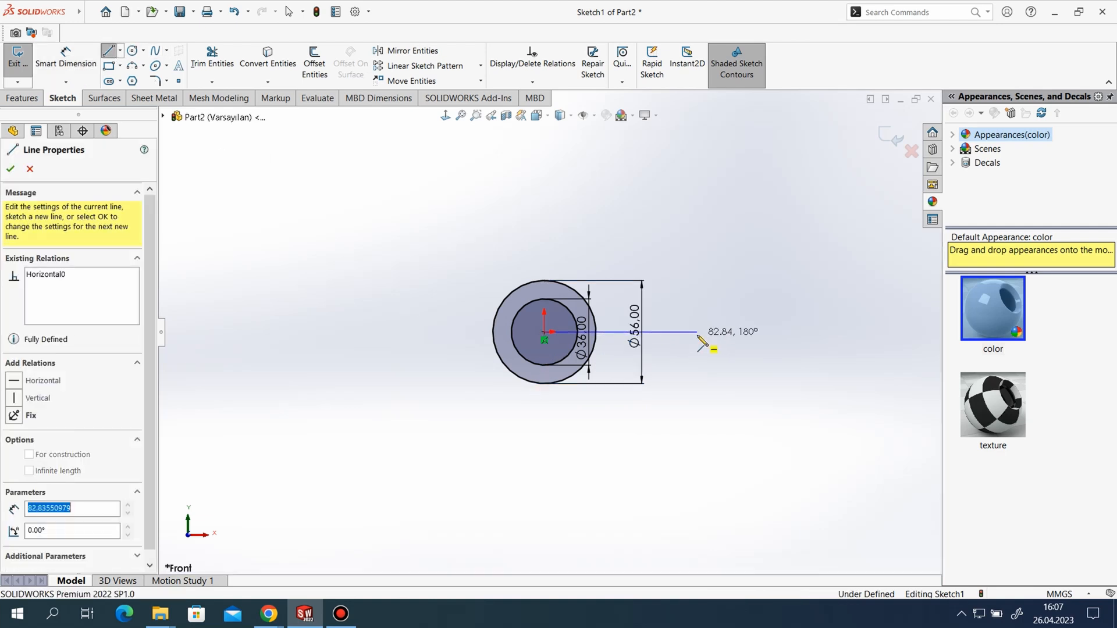
left_click(697, 302)
left_click(439, 302)
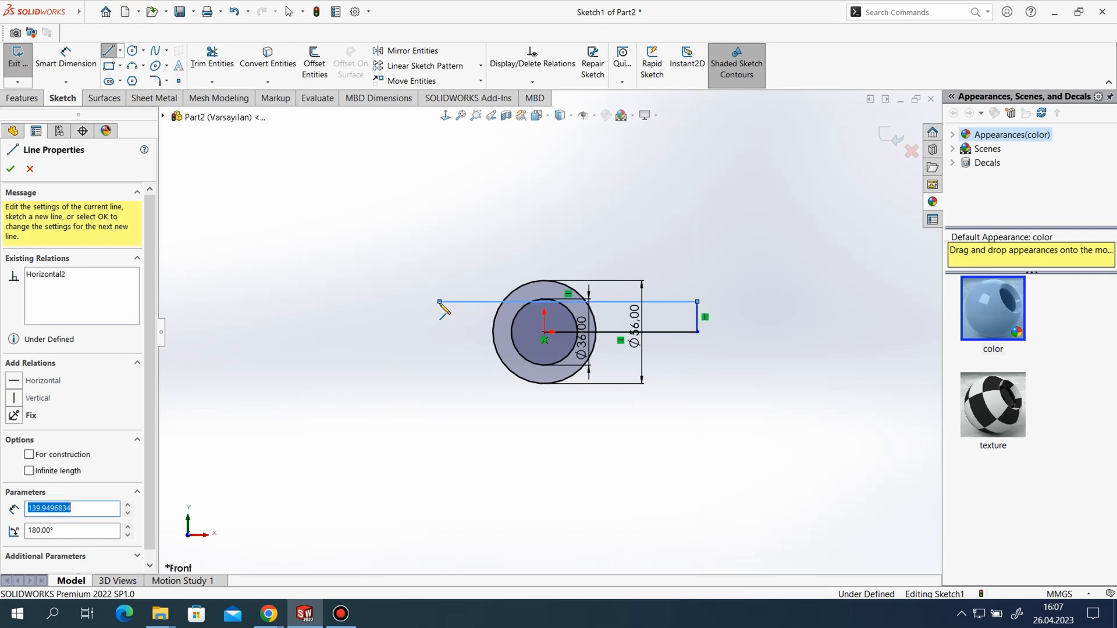
left_click(393, 155)
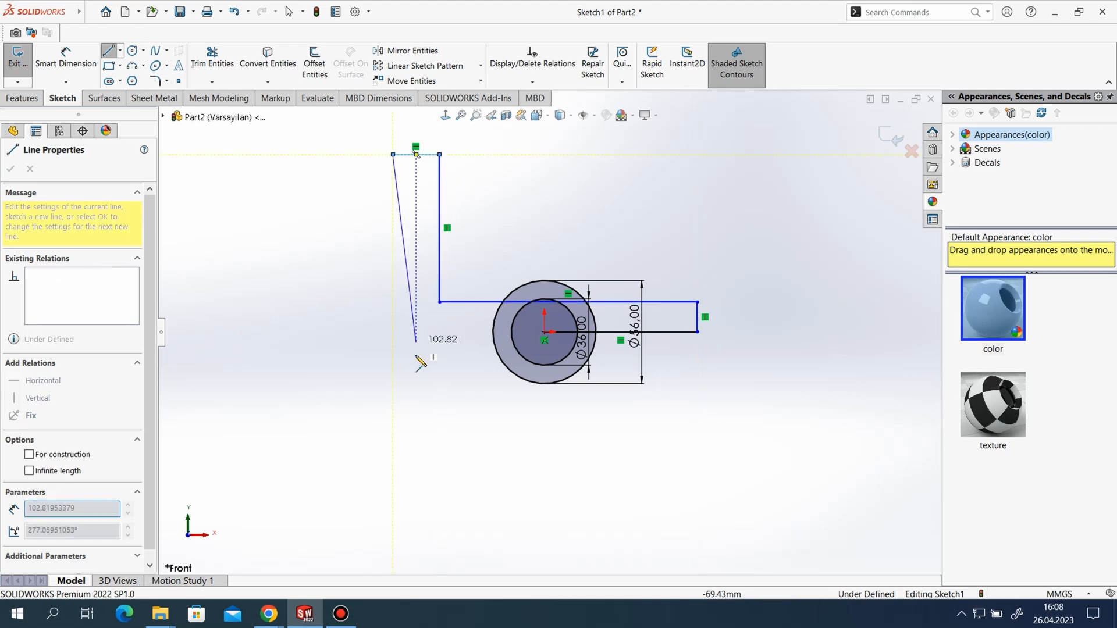
left_click(393, 338)
left_click(543, 333)
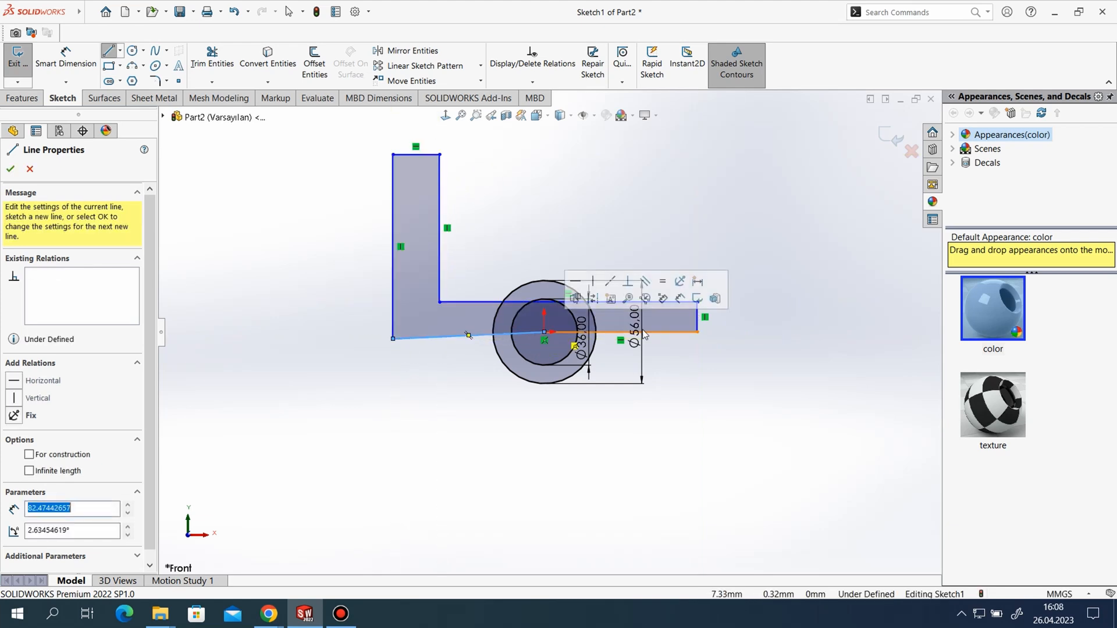
right_click(778, 371)
left_click(809, 380)
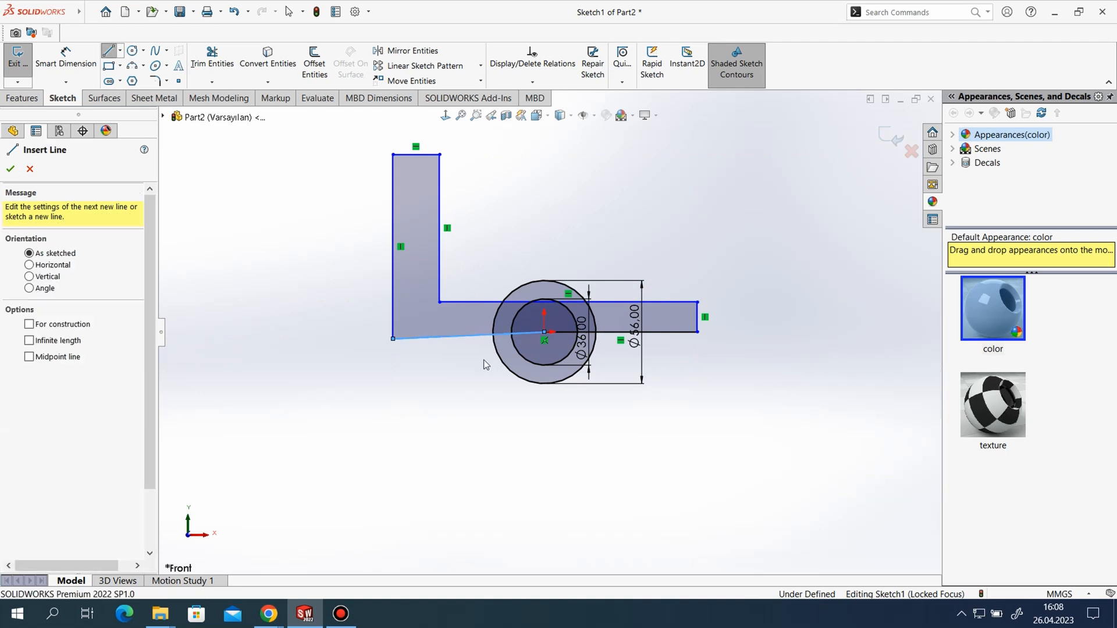
- Make the slightly slanted base line left of the origin horizontal
left_click(459, 336)
right_click(442, 337)
left_click(455, 316)
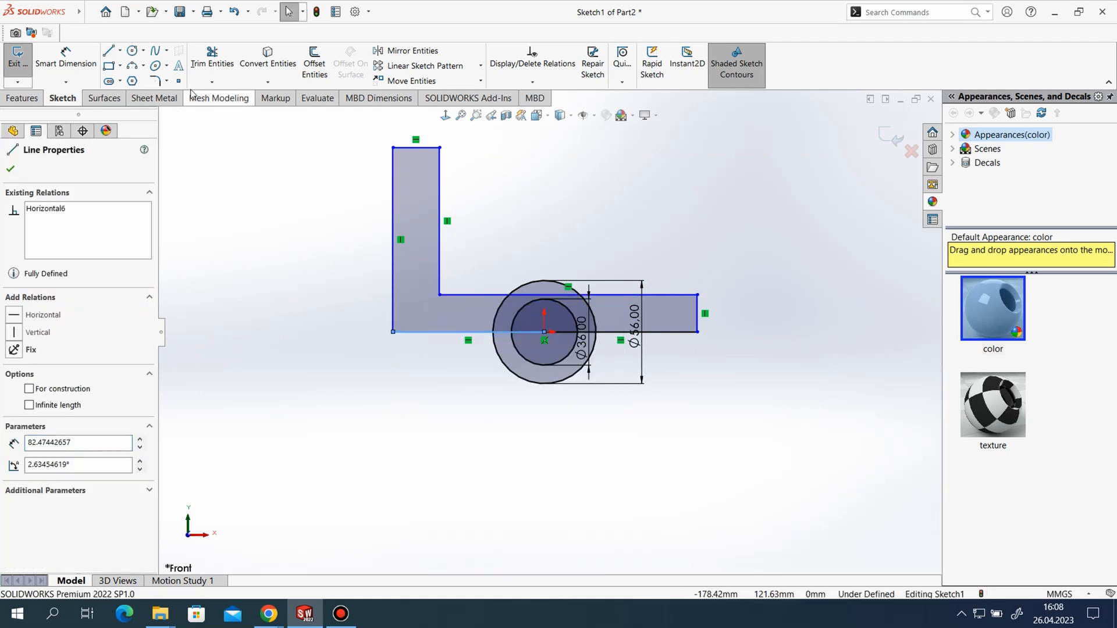
- Dimension the base's right end edge as 10 mm high
left_click(65, 58)
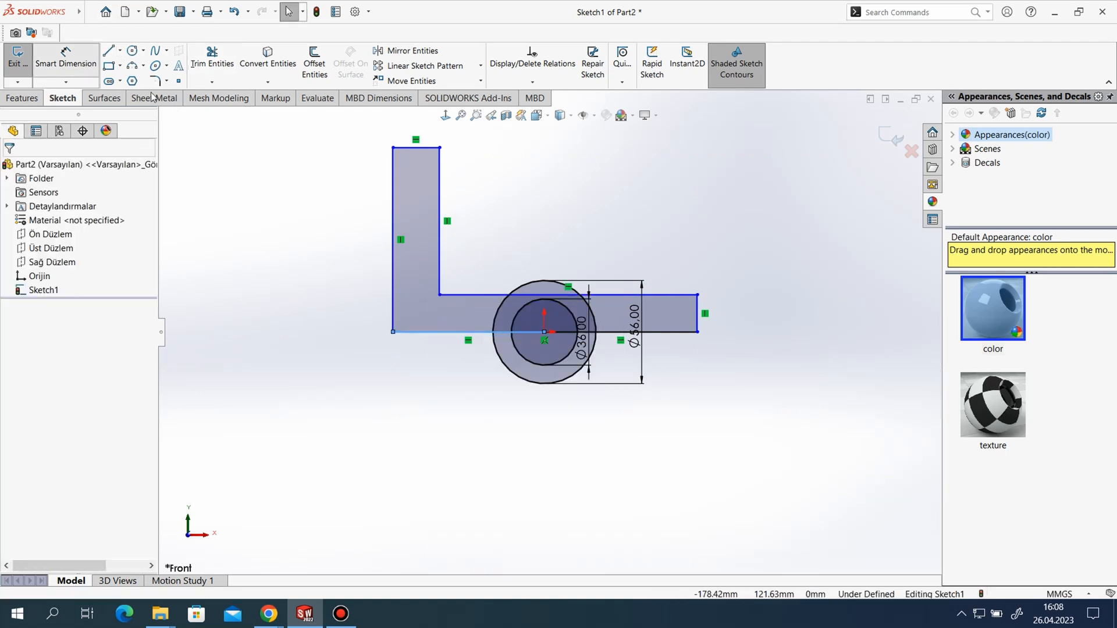
left_click(695, 324)
left_click(736, 348)
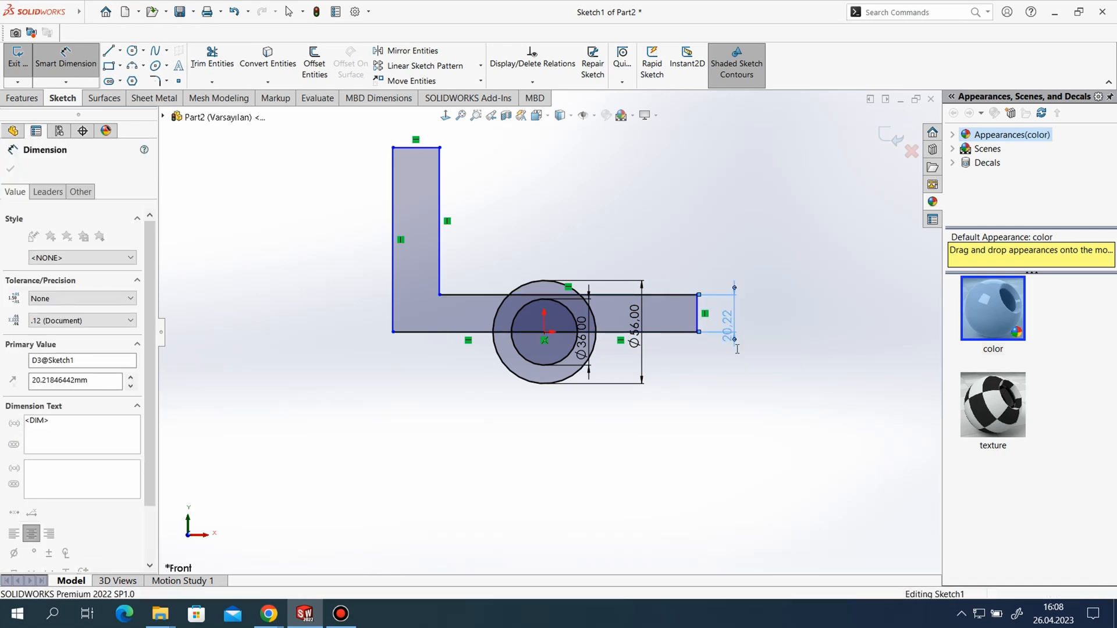
type("10")
key("Return")
- Dimension the horizontal distance from the origin to the outline's lower-left corner as 48 mm
left_click(544, 334)
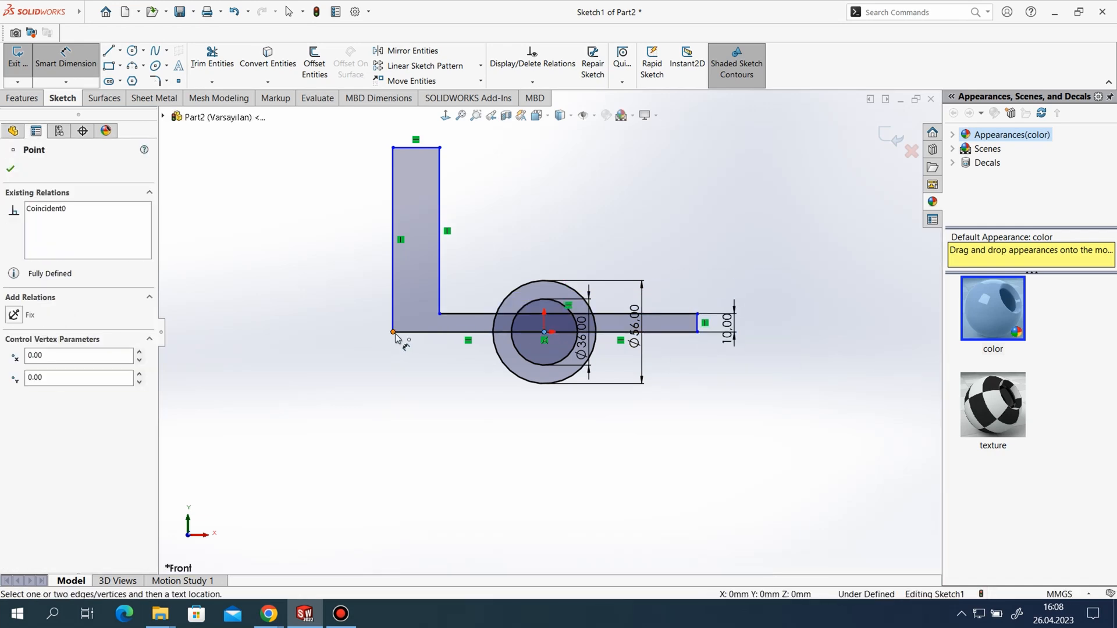
left_click(393, 332)
left_click(457, 412)
type("48")
key("Return")
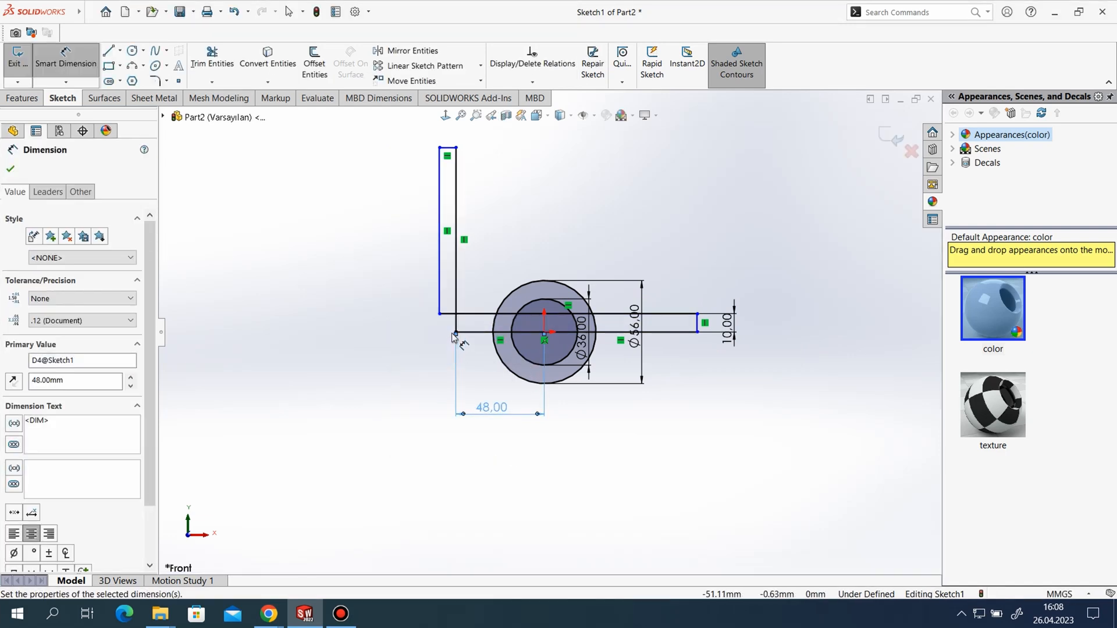
key("Escape")
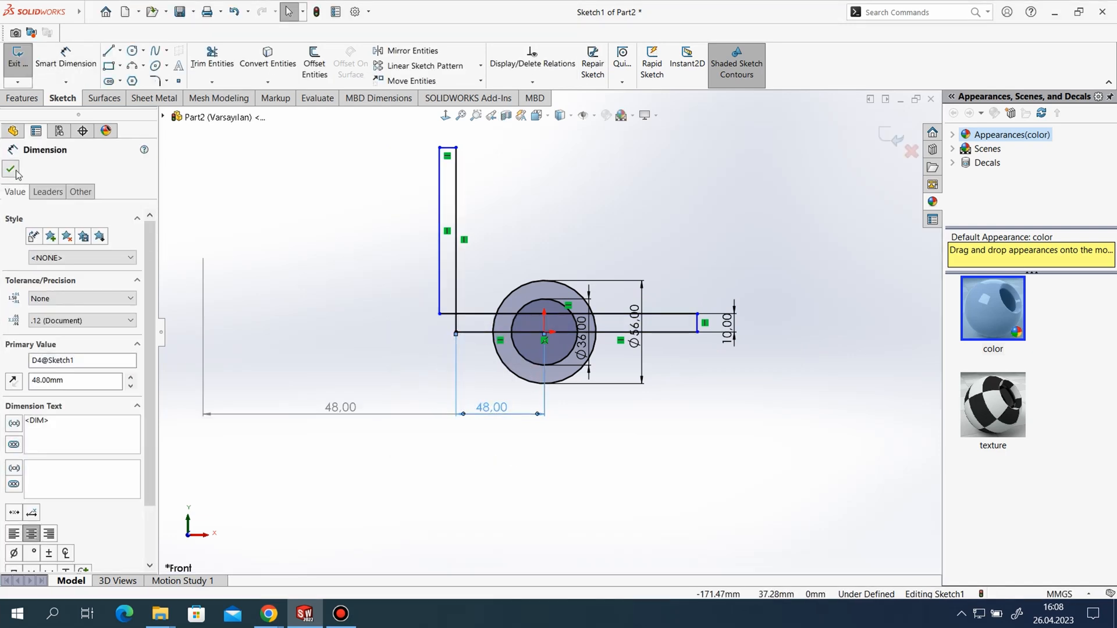
left_click(16, 174)
- Dimension the overall base length between its lower-left and lower-right corners as 100 mm
left_click(66, 63)
left_click(456, 332)
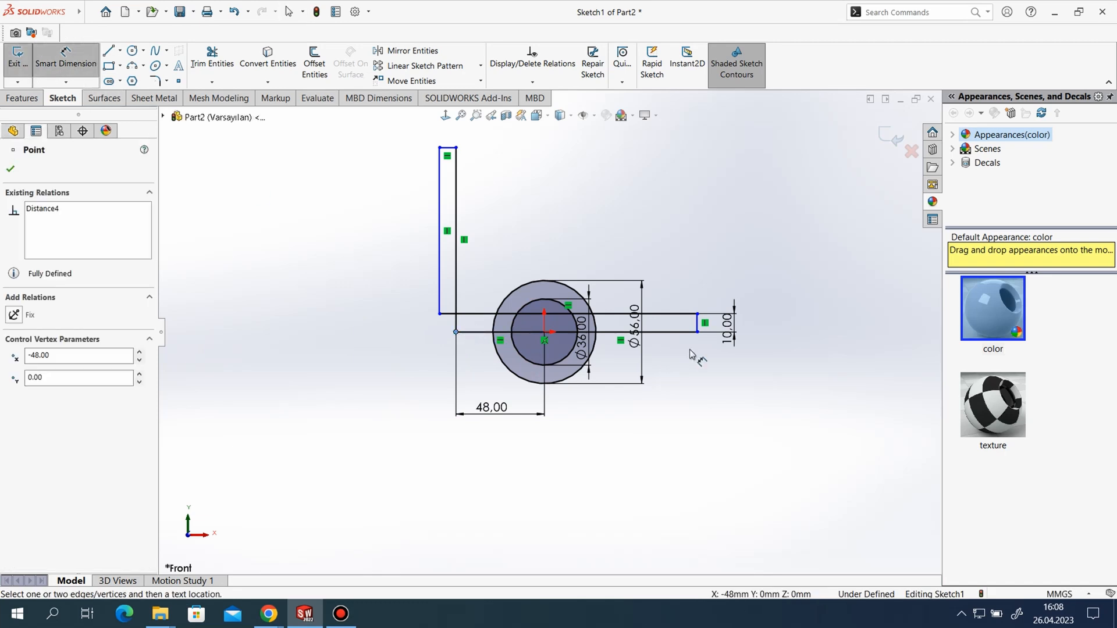
left_click(698, 332)
left_click(637, 448)
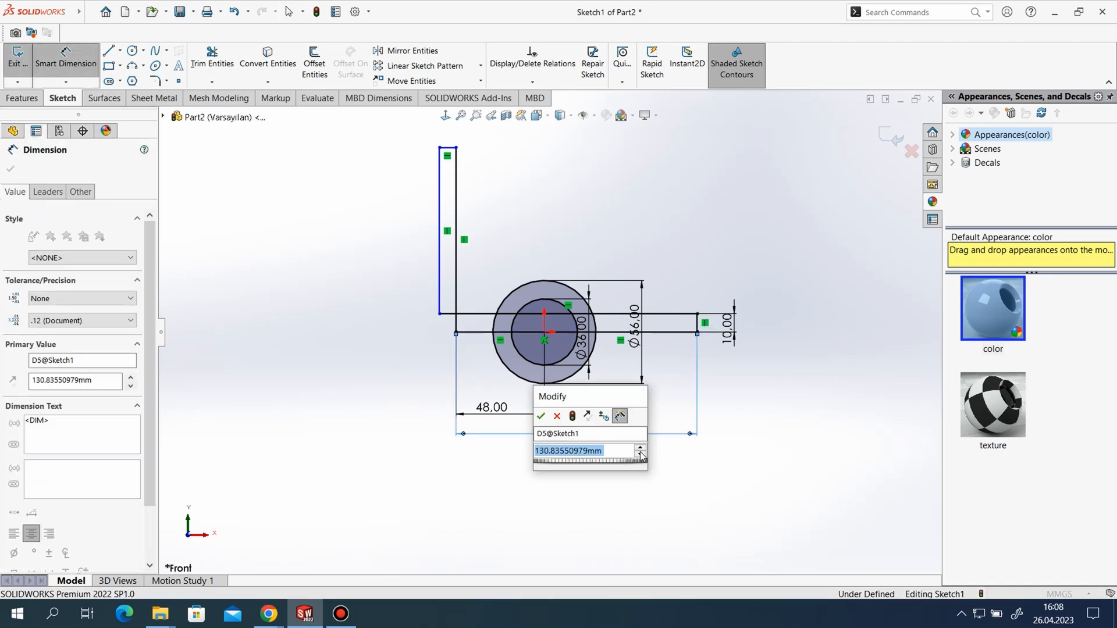
type("100")
key("Return")
right_click(333, 247)
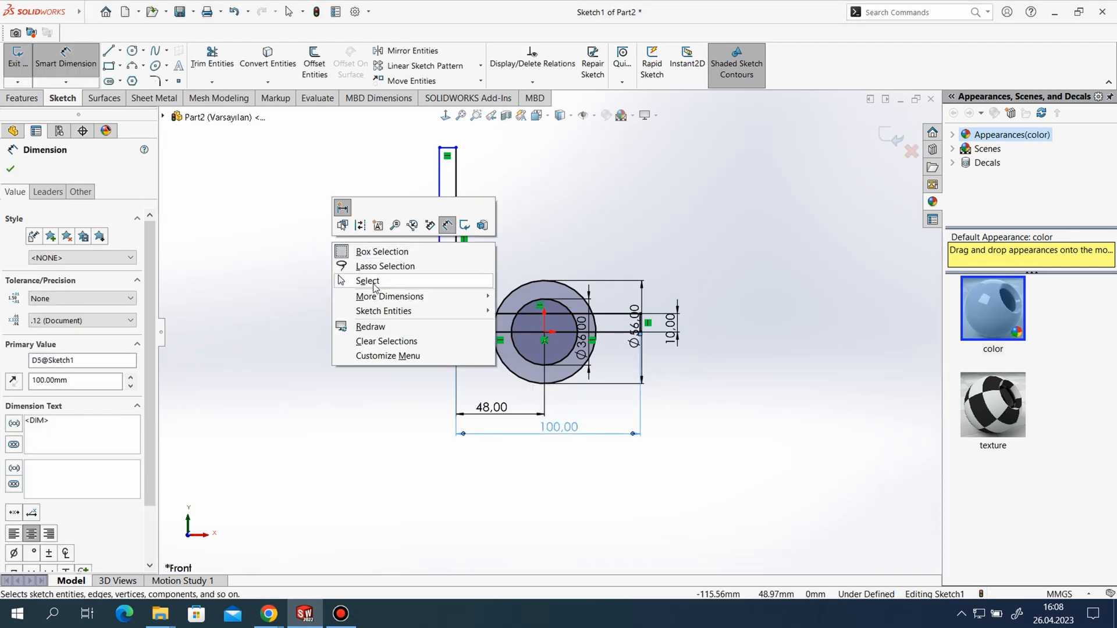
left_click(372, 283)
- Move the upright's inner corner to the right of its outer edge and dimension the upright's thickness as 10 mm
left_click_drag(440, 314, 475, 314)
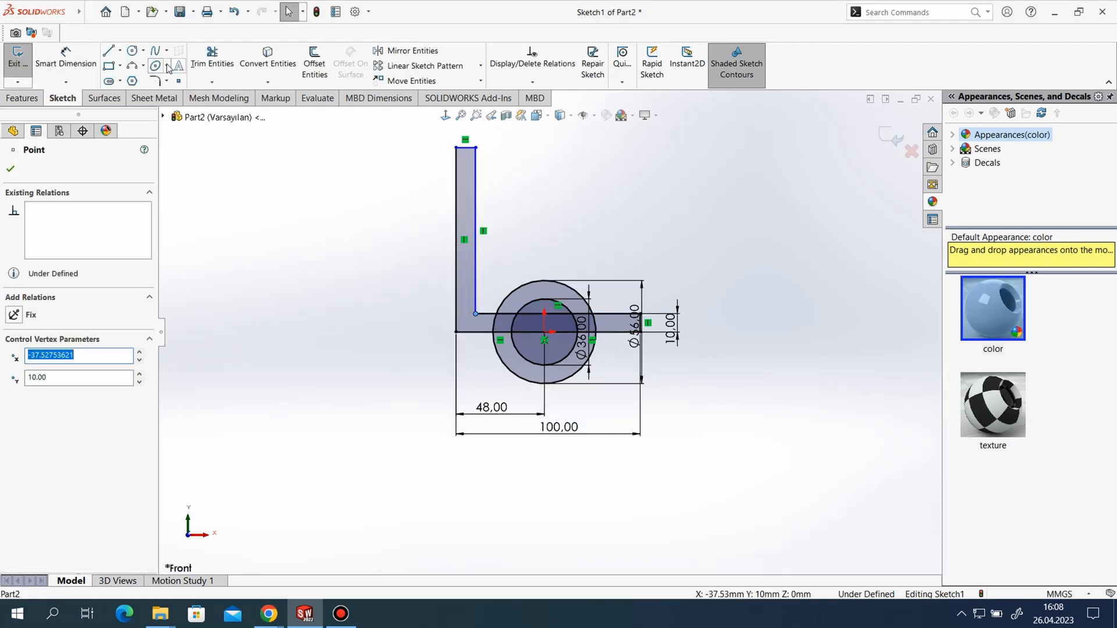
left_click(68, 54)
left_click(456, 148)
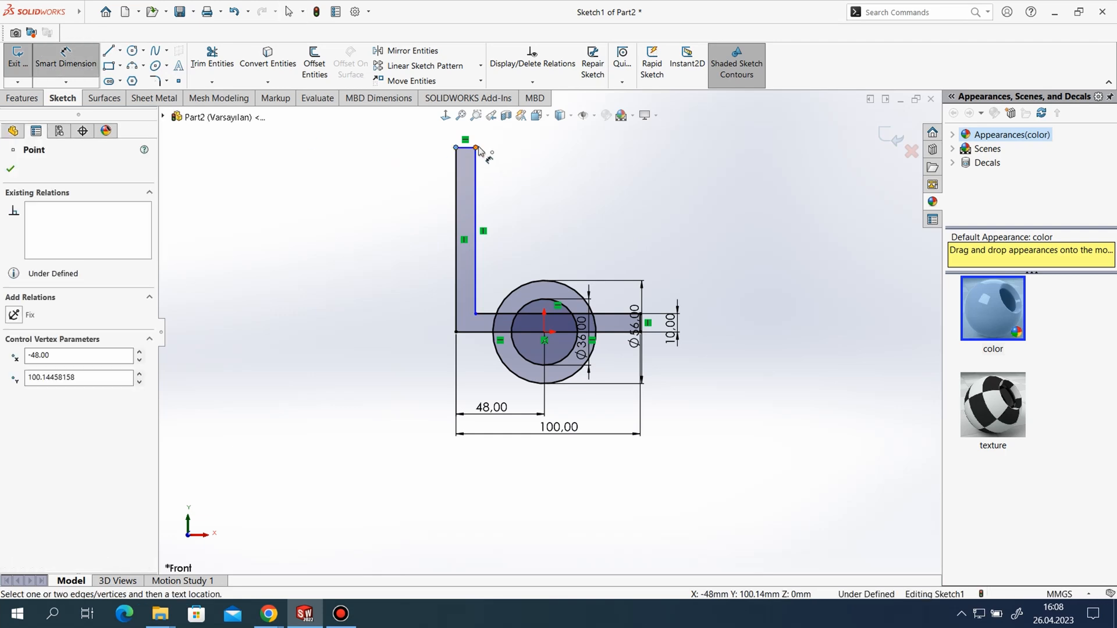
left_click(475, 148)
left_click(420, 138)
type("10")
key("Return")
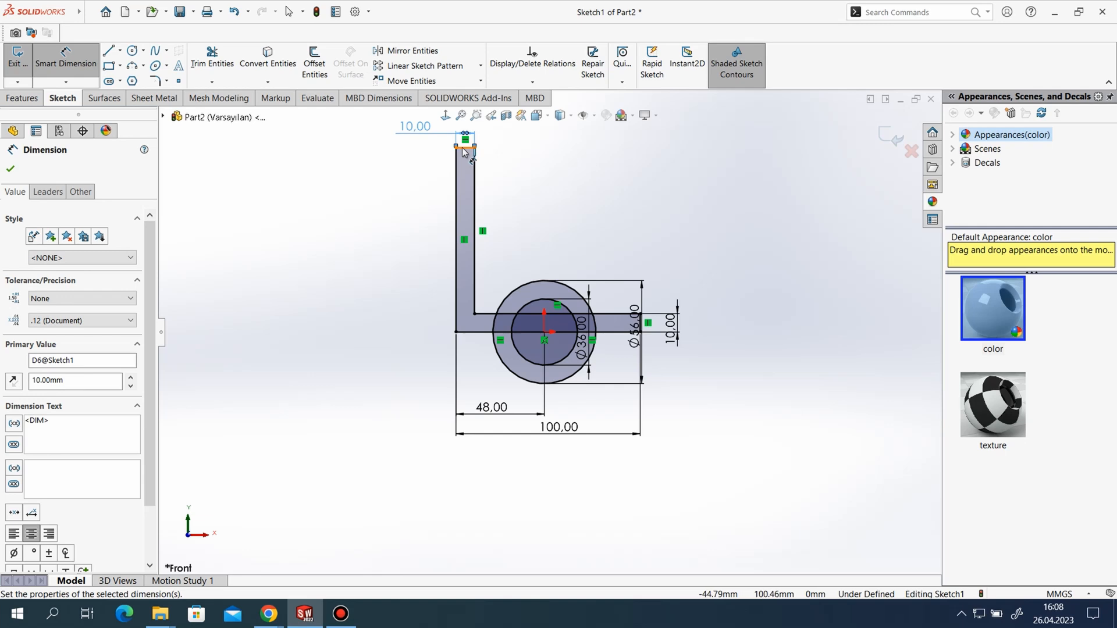
- Dimension the upright's height from the base line to its top edge as 40 mm
left_click(468, 332)
left_click(415, 257)
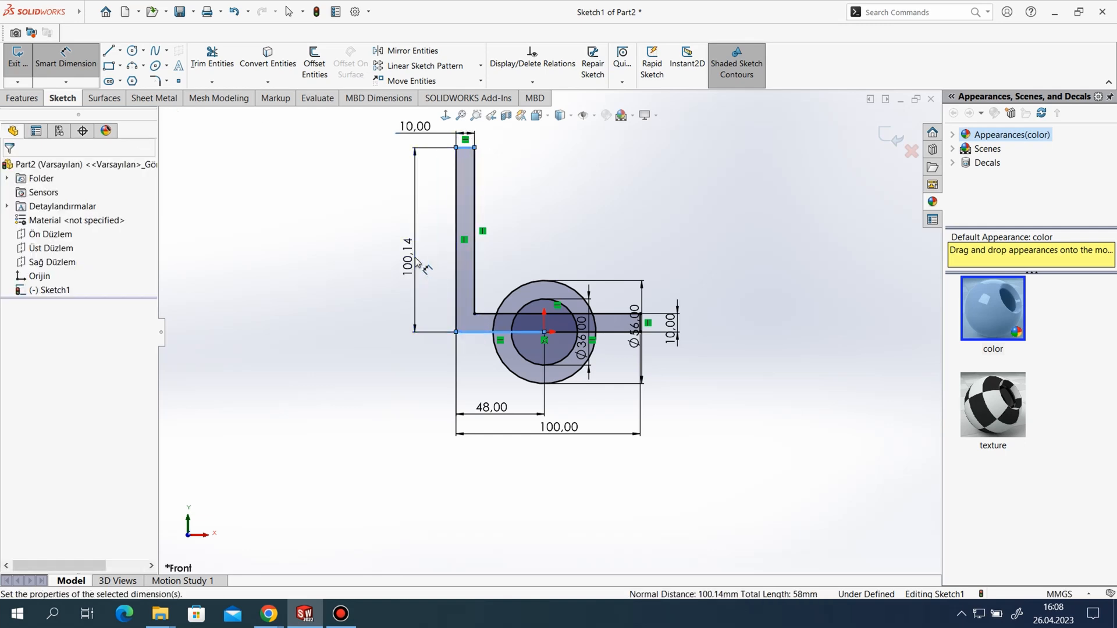
type("100.14458158mm")
key("Return")
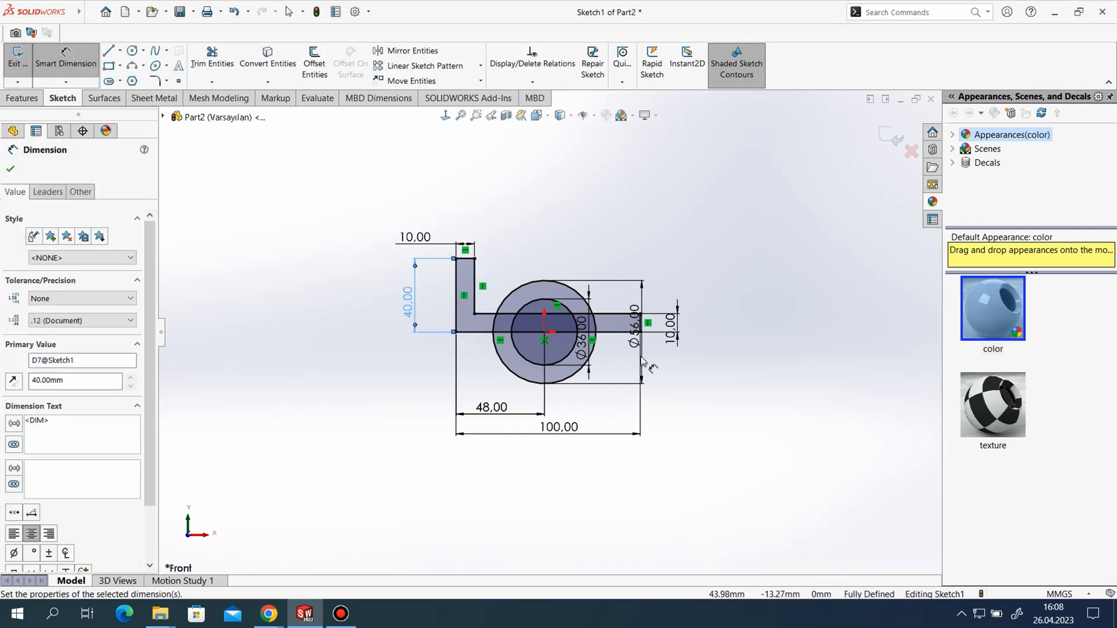
right_click(250, 150)
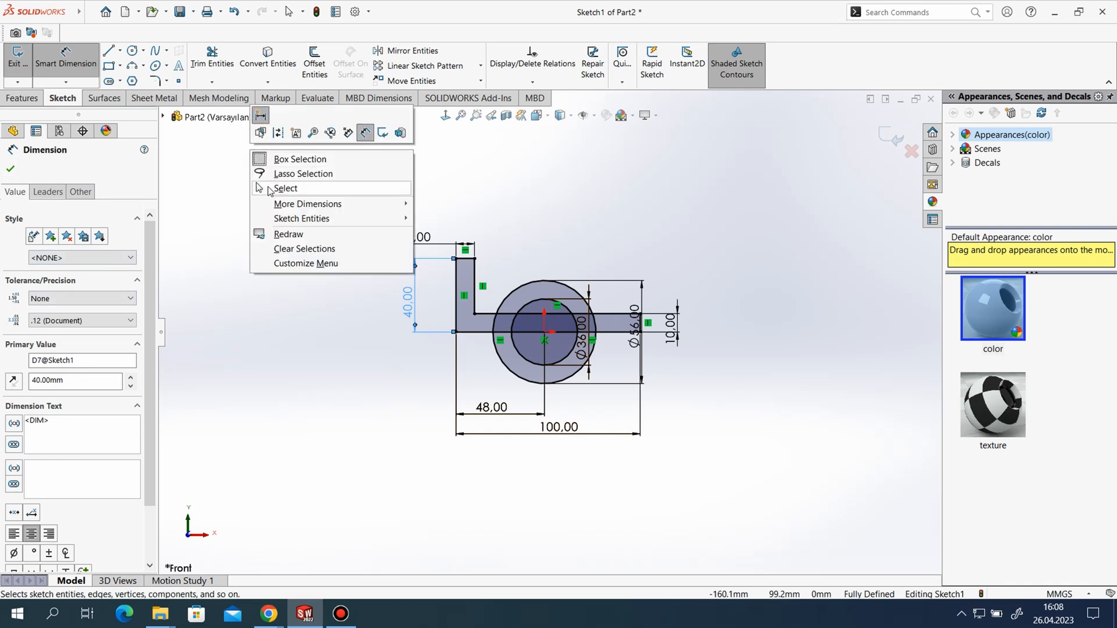
left_click(275, 189)
- Trim the lower circle halves and the inner overlapping segments to leave one closed bracket profile with a semicircular arch
left_click(209, 65)
scroll(491, 305, "down", 2)
scroll(509, 340, "down", 2)
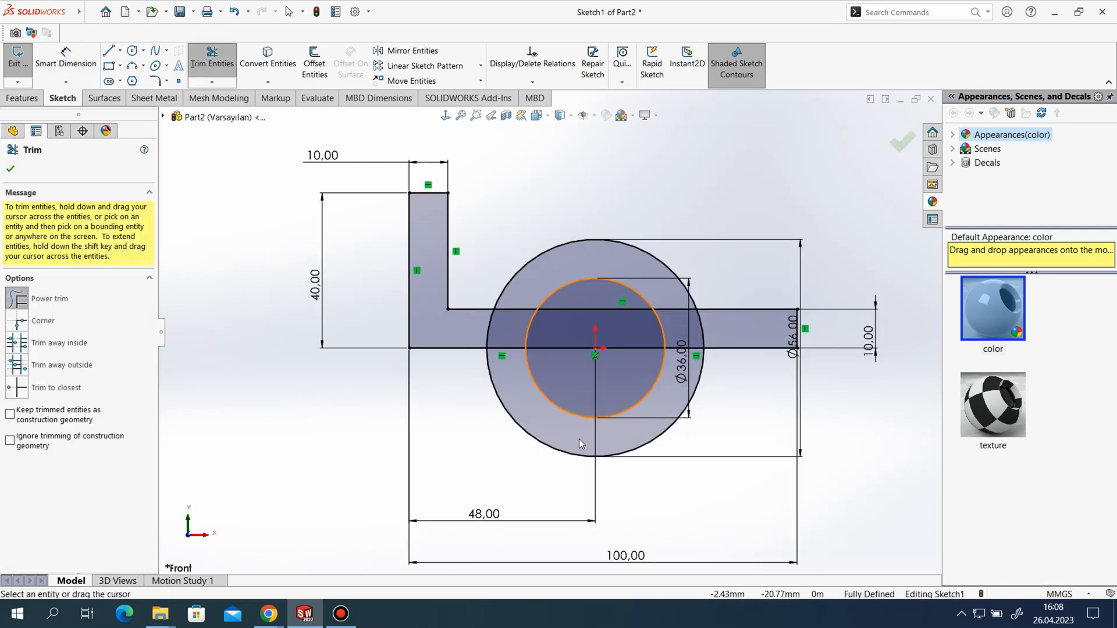
mouse_move(505, 461)
left_mouse_down()
mouse_move(576, 451)
mouse_move(622, 401)
mouse_move(601, 336)
left_mouse_up()
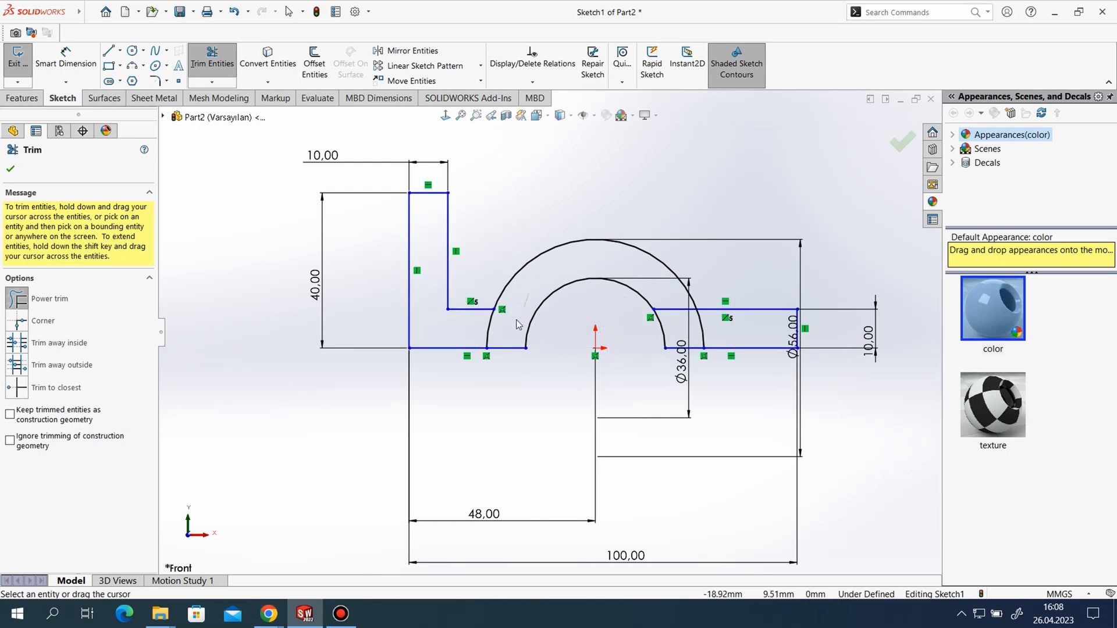
left_click_drag(717, 339, 722, 341)
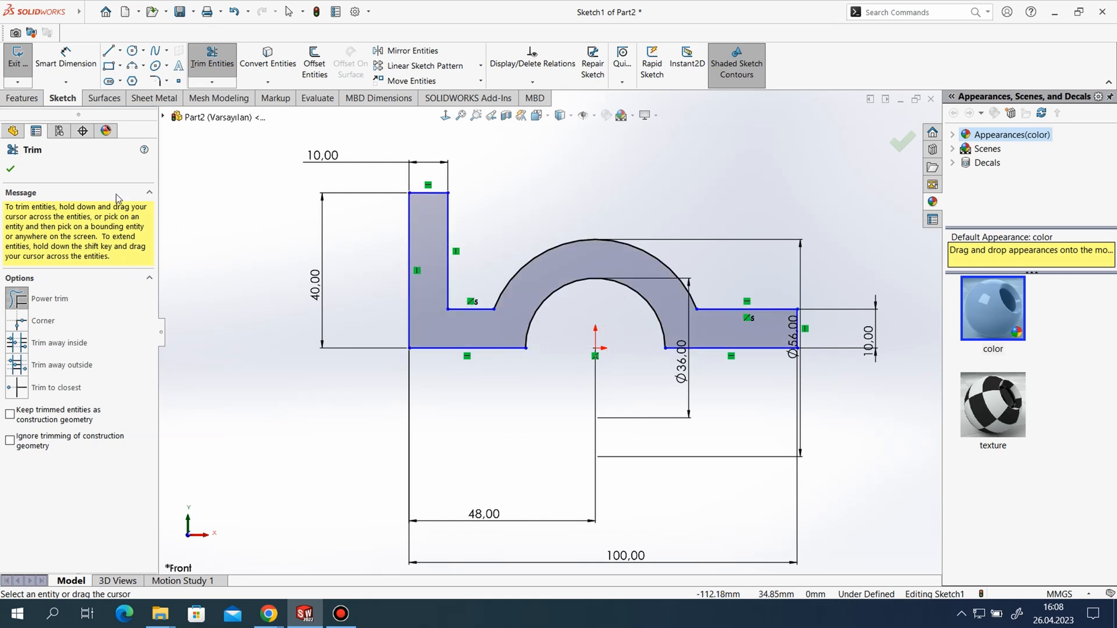
- Extrude the bracket profile 50 mm with the Mid Plane end condition
left_click(21, 99)
left_click(23, 63)
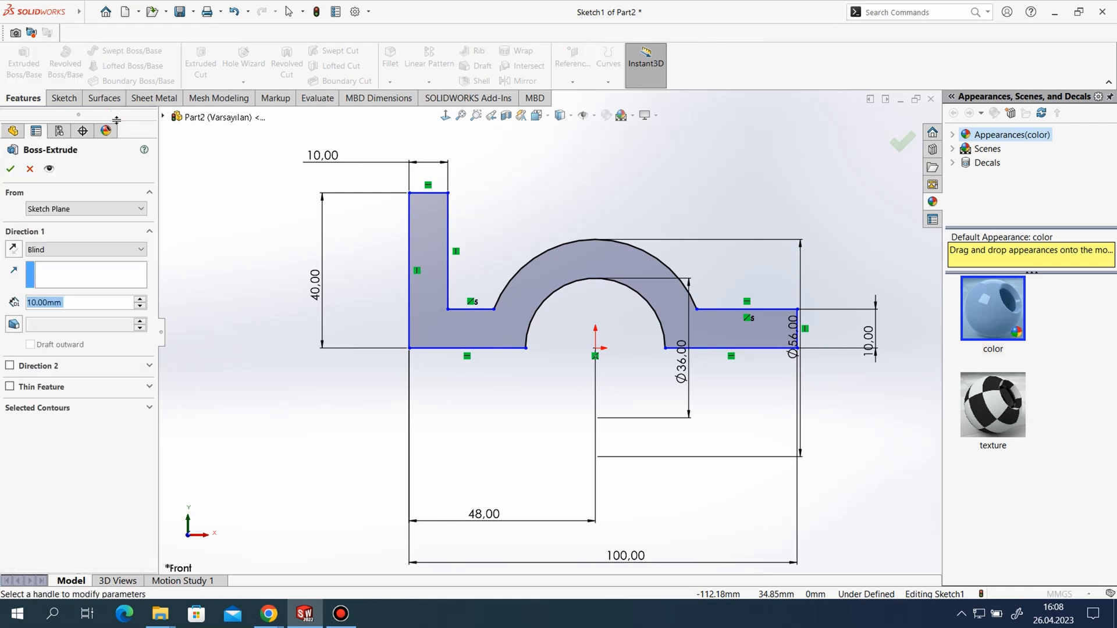
left_click(82, 249)
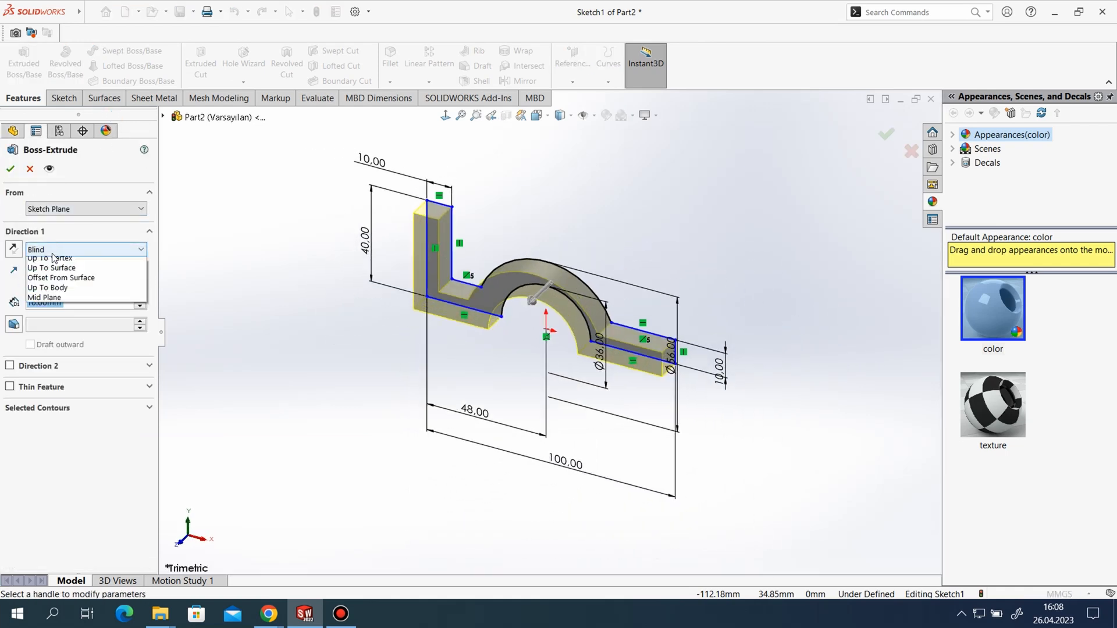
left_click(57, 313)
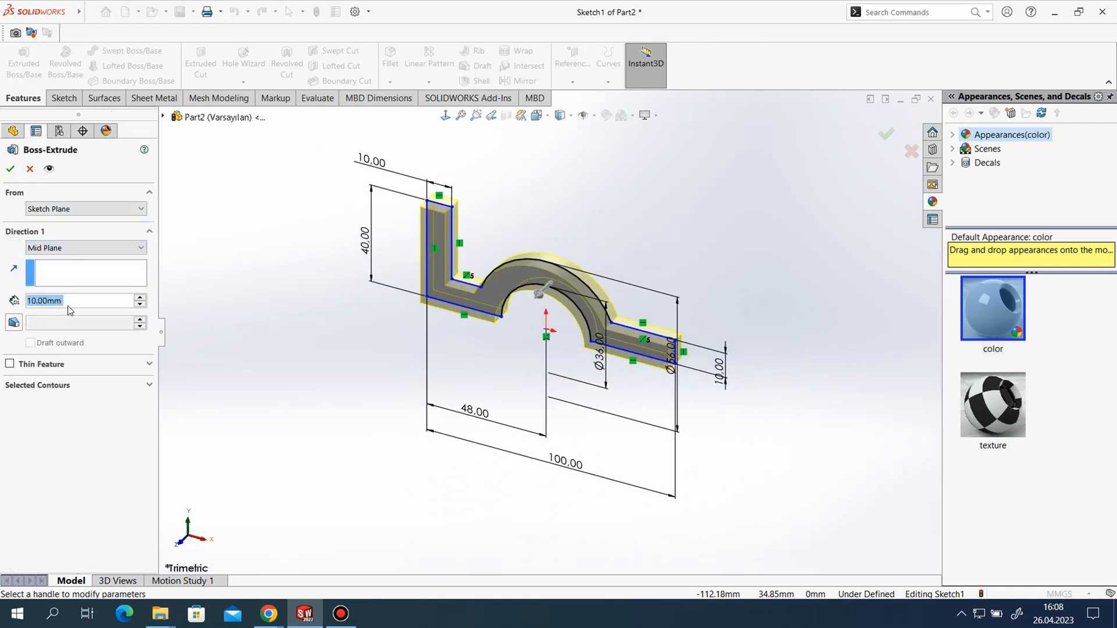
key("Return")
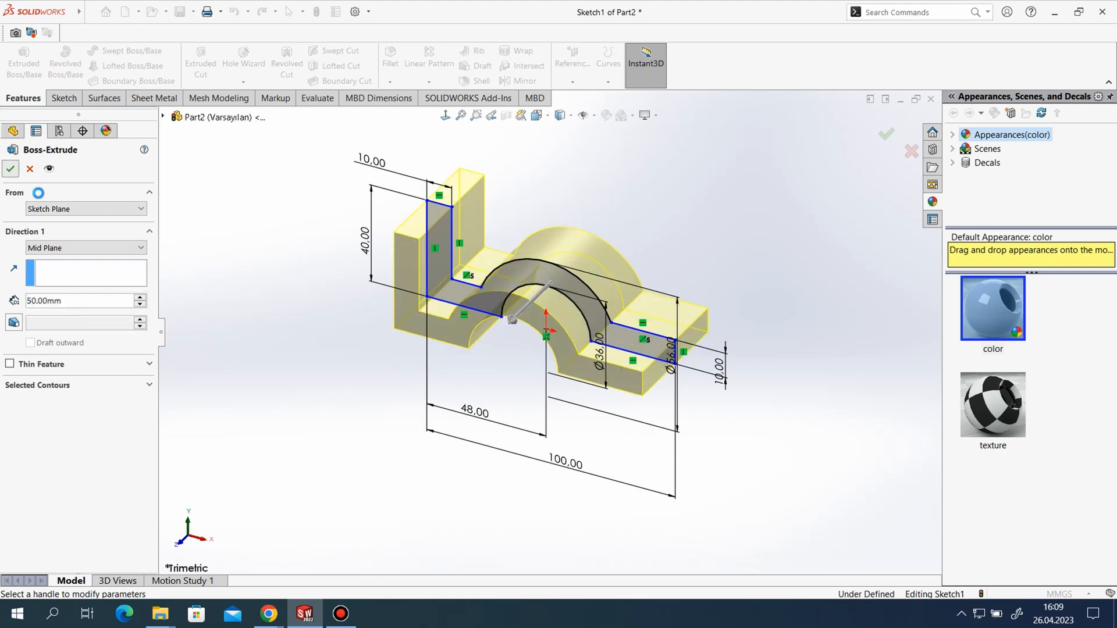
key("Return")
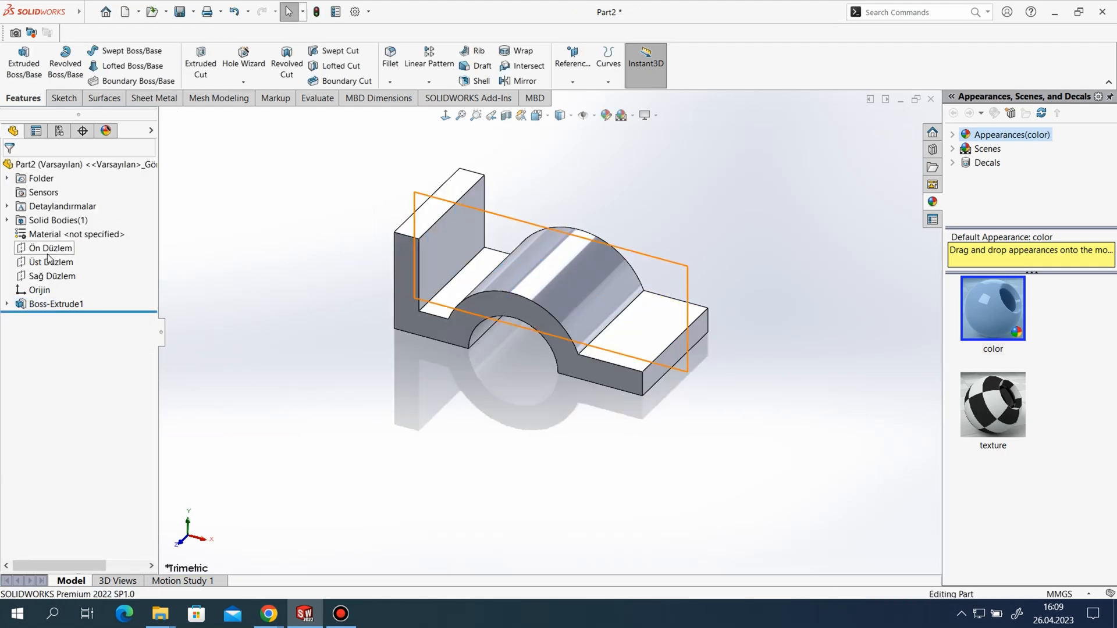
- Start a sketch on the top plane (Üst Düzlem) and draw a vertical line about 26 mm long on the right flange
right_click(47, 270)
left_click(61, 255)
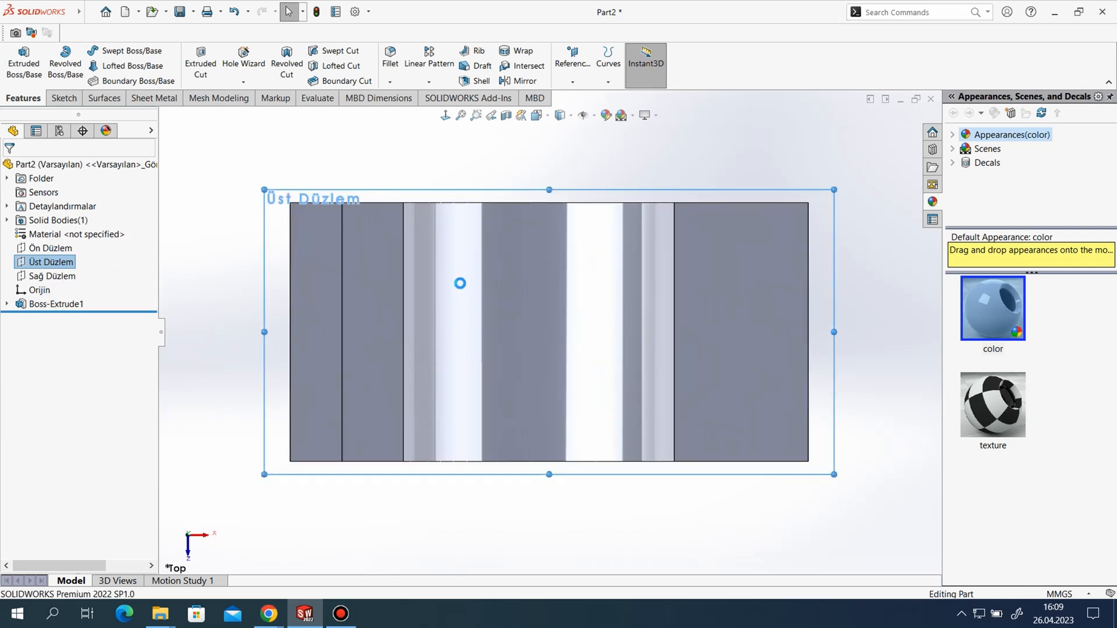
left_click(108, 51)
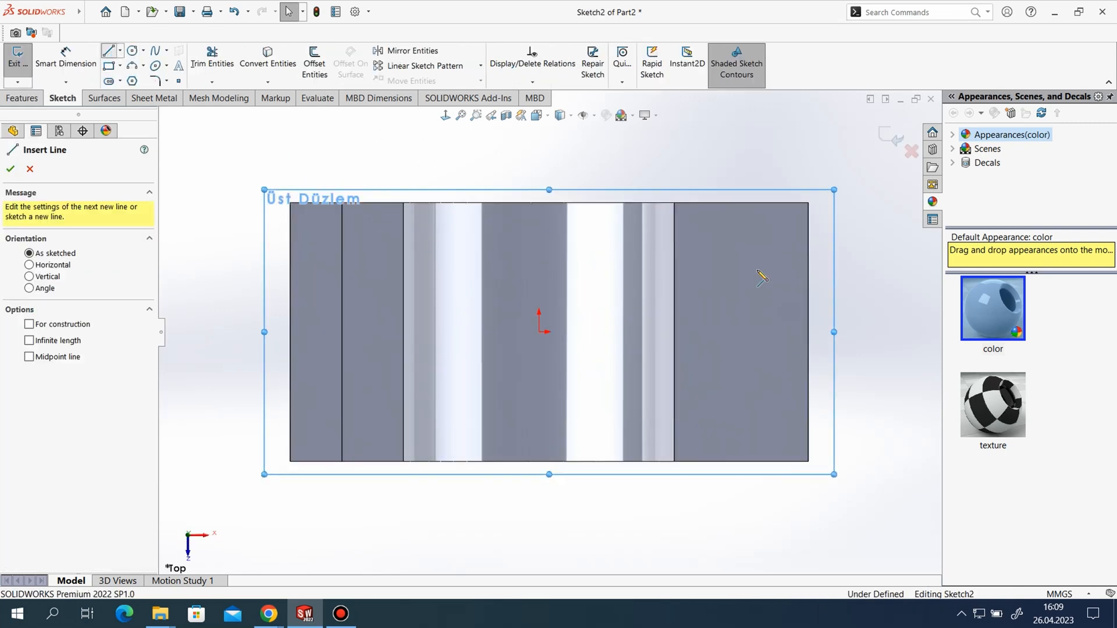
left_click(740, 268)
left_click(740, 402)
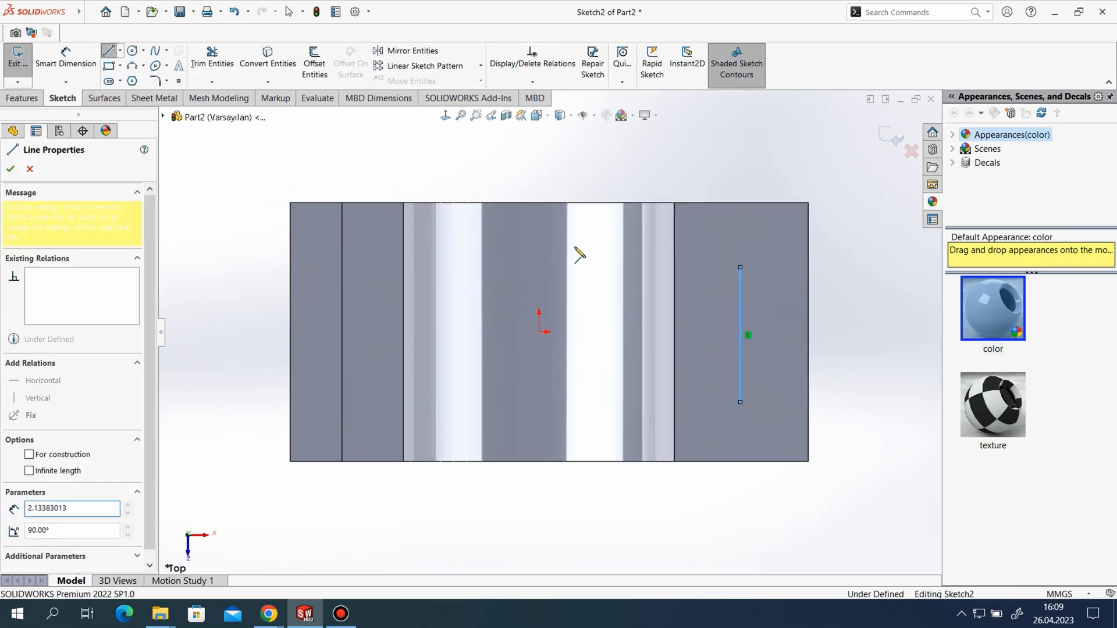
- Sketch a circle centred on each end of the vertical line, the lower one about 4 mm in radius
left_click(133, 51)
left_click(740, 267)
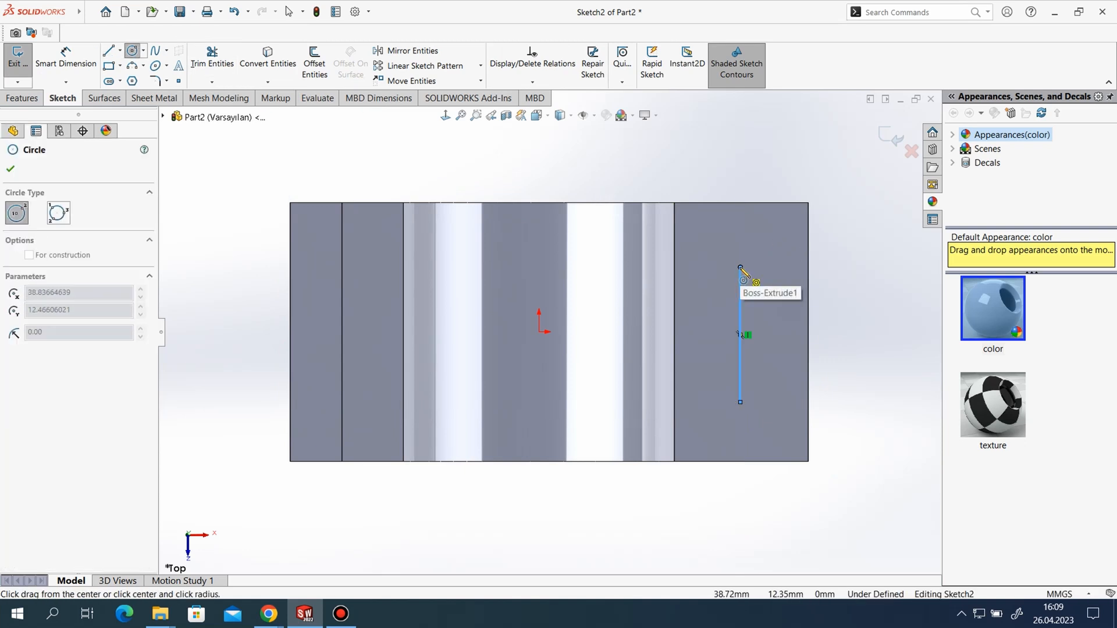
left_click(766, 268)
left_click(740, 402)
left_click(755, 417)
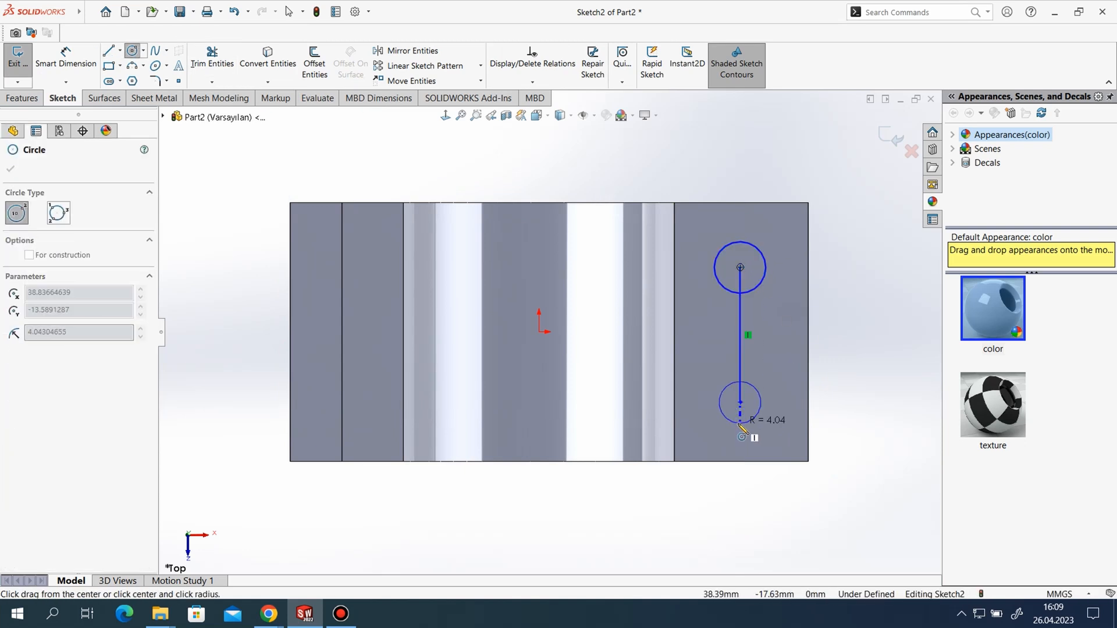
- Dimension the upper circle on the right flange to a diameter of 10 mm
left_click(66, 58)
left_click(759, 250)
left_click(737, 170)
type("10")
key("Return")
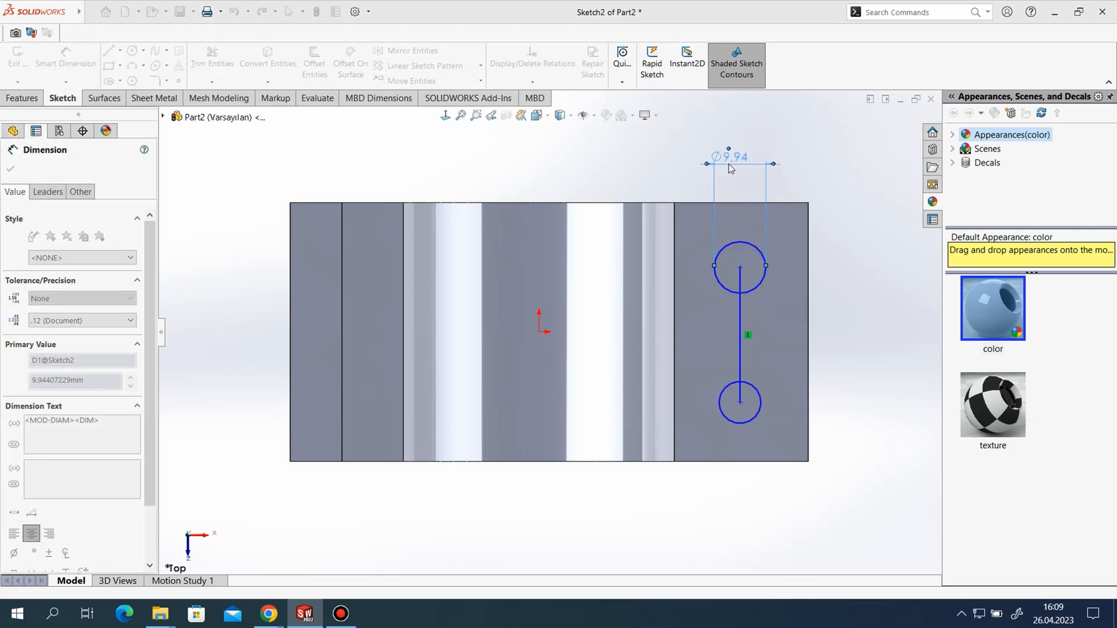
- Set the vertical distance between the upper circle's centre and the origin to 13 mm
left_click(740, 269)
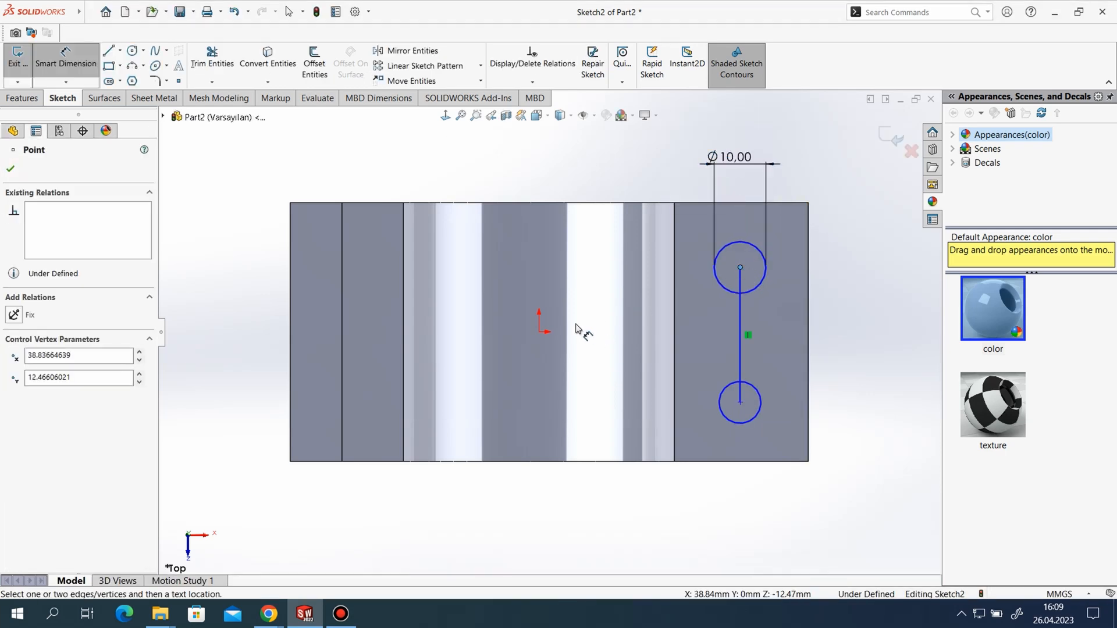
left_click(540, 331)
left_click(833, 307)
type("13")
key("Return")
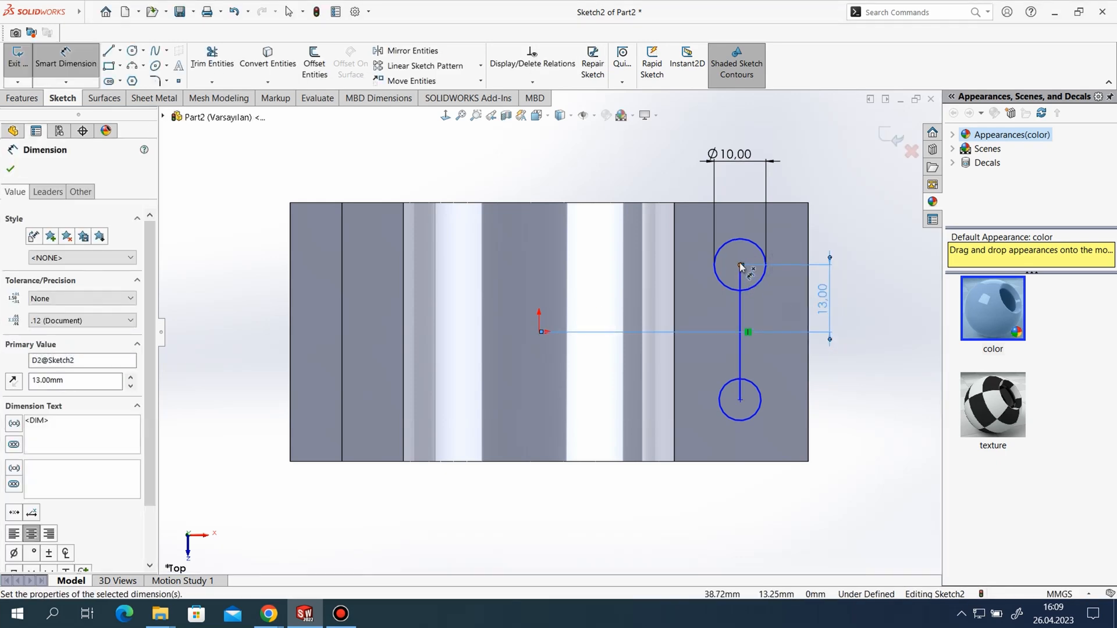
- Dimension the distance between the two circle centres on the flange to 26 mm
left_click(740, 400)
left_click(742, 266)
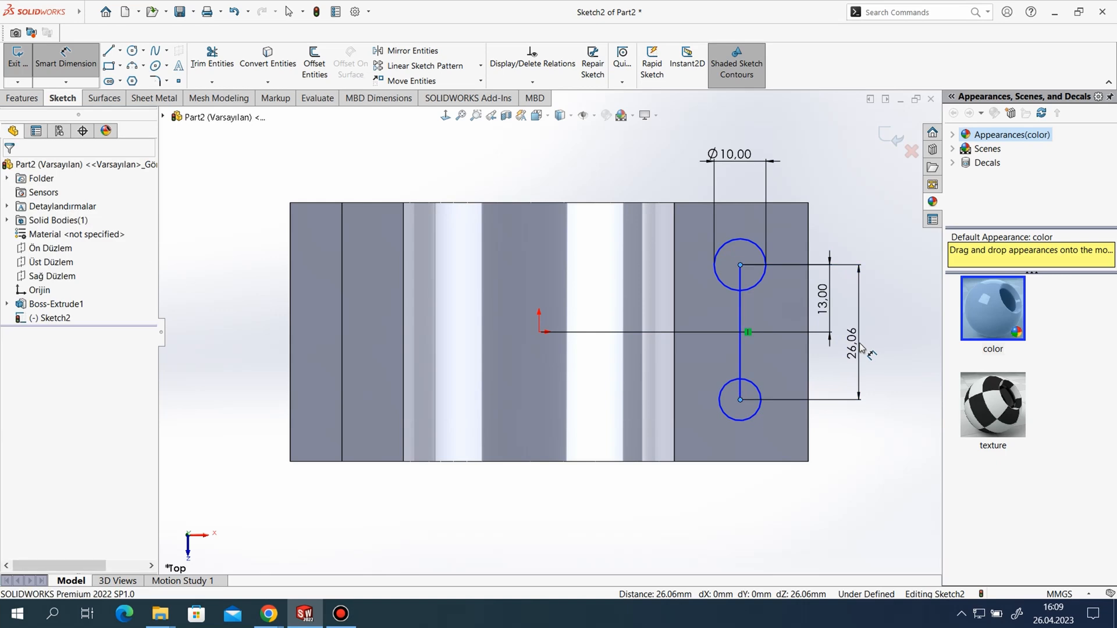
left_click(855, 326)
type("26")
key("Return")
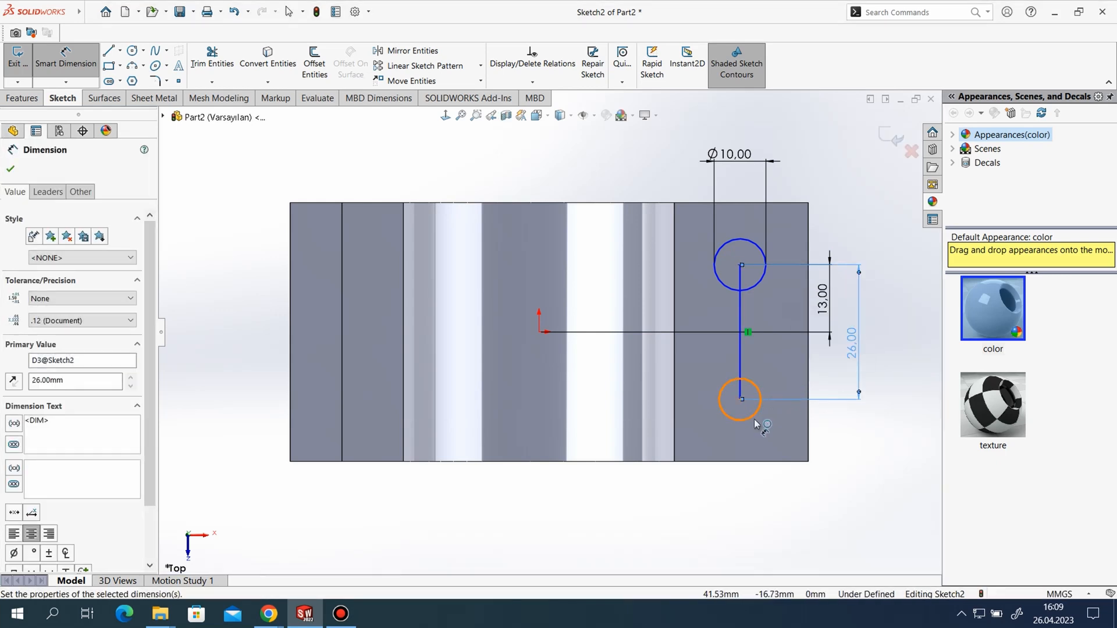
- Dimension the lower circle on the right flange to a diameter of 10 mm
left_click(753, 415)
left_click(731, 522)
type("10")
key("Return")
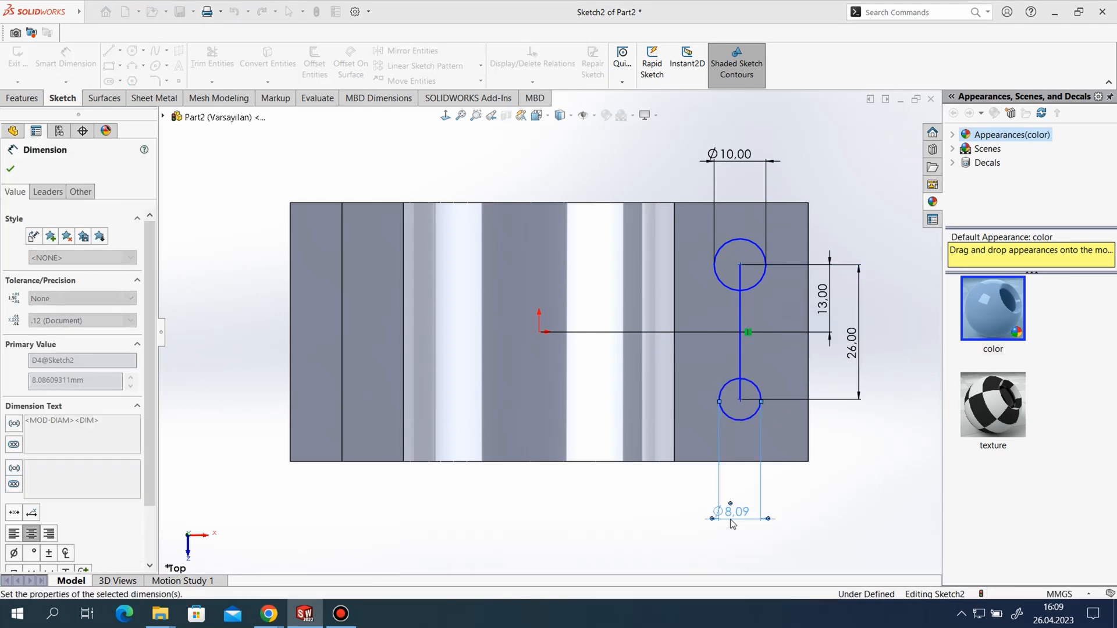
- Set the horizontal distance from the origin to the lower circle's centre to 40 mm
left_click(539, 332)
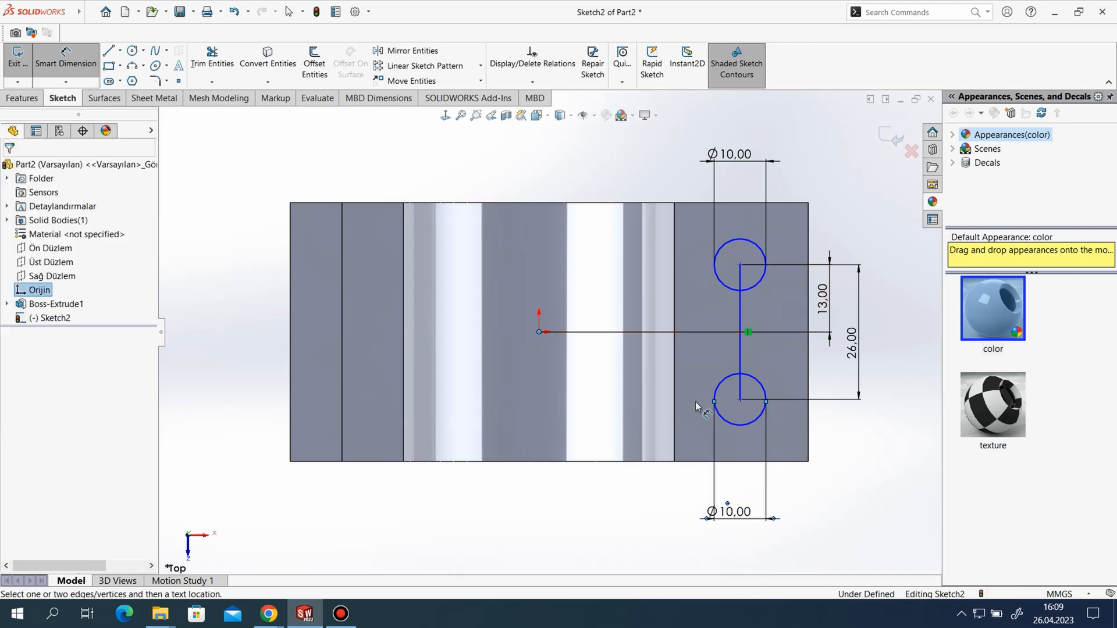
left_click(740, 400)
left_click(582, 512)
type("40")
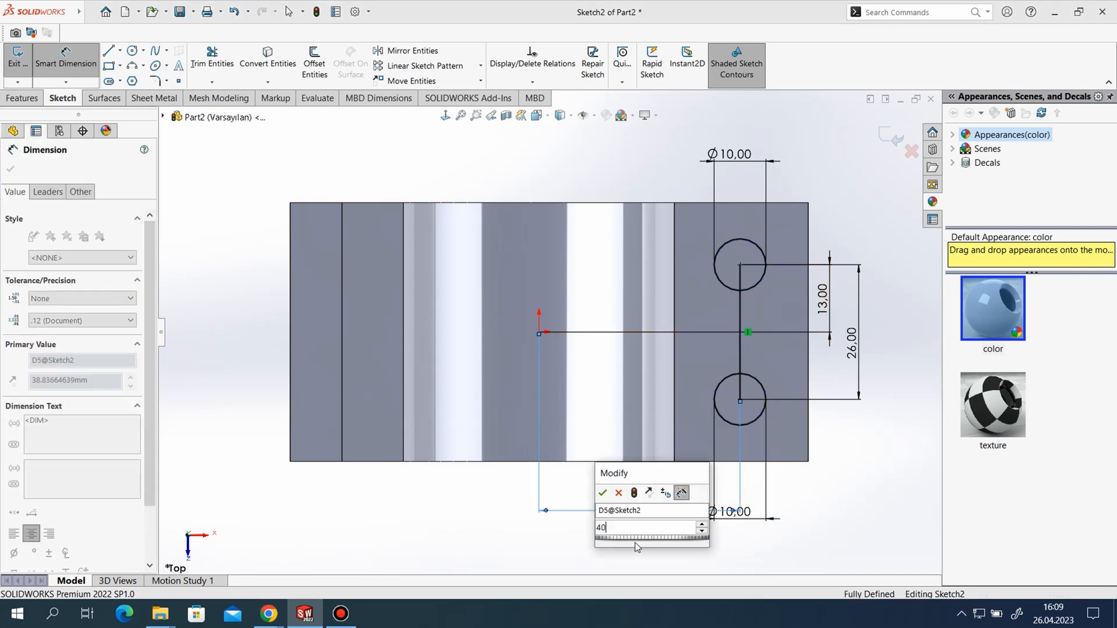
key("Return")
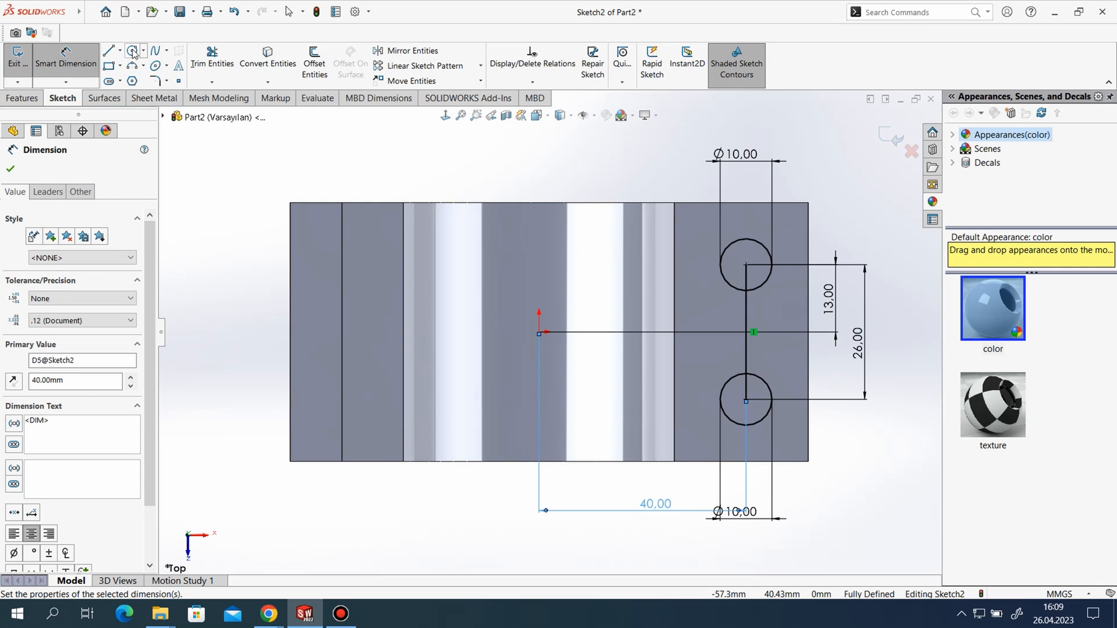
- Sketch a circle centred on the origin and set its diameter to 5 mm
left_click(132, 51)
left_click(539, 332)
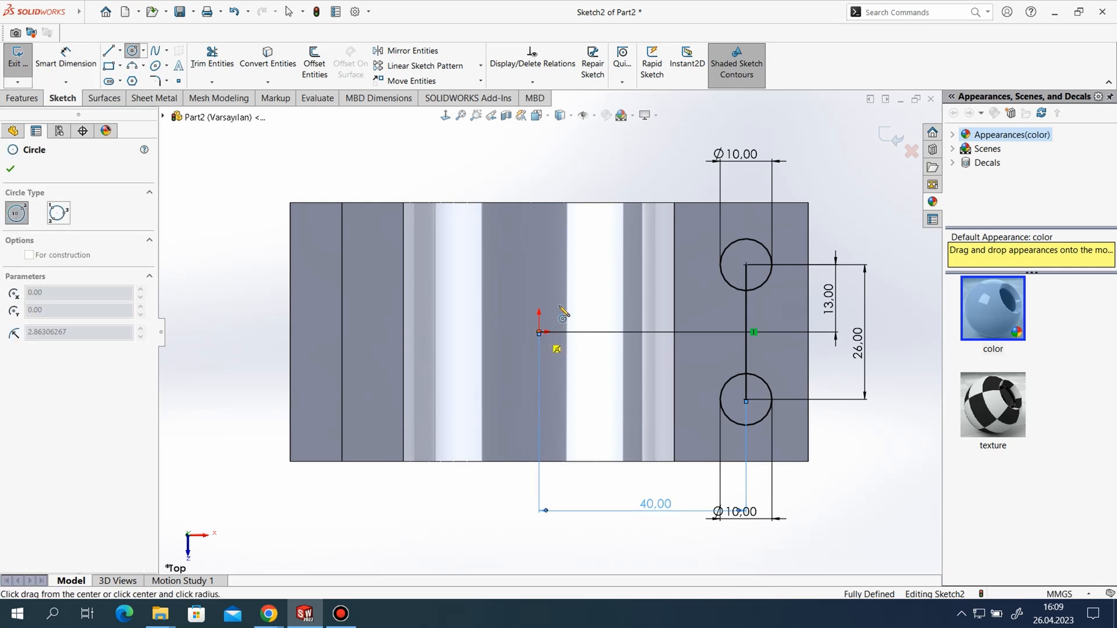
left_click(564, 310)
left_click(66, 58)
left_click(571, 317)
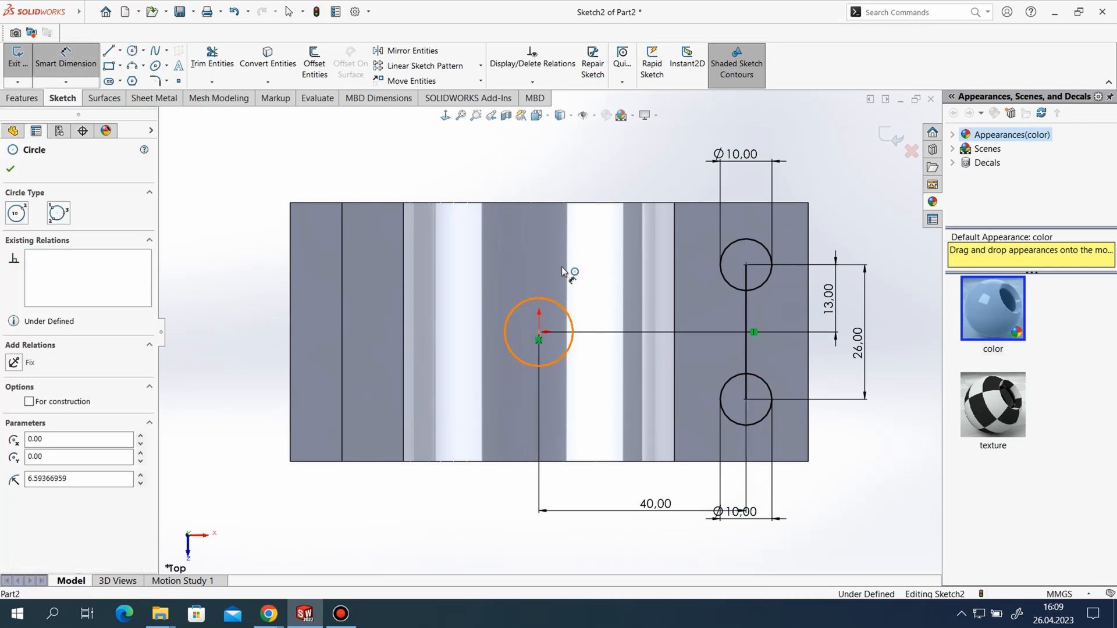
left_click(563, 271)
type("5")
key("Return")
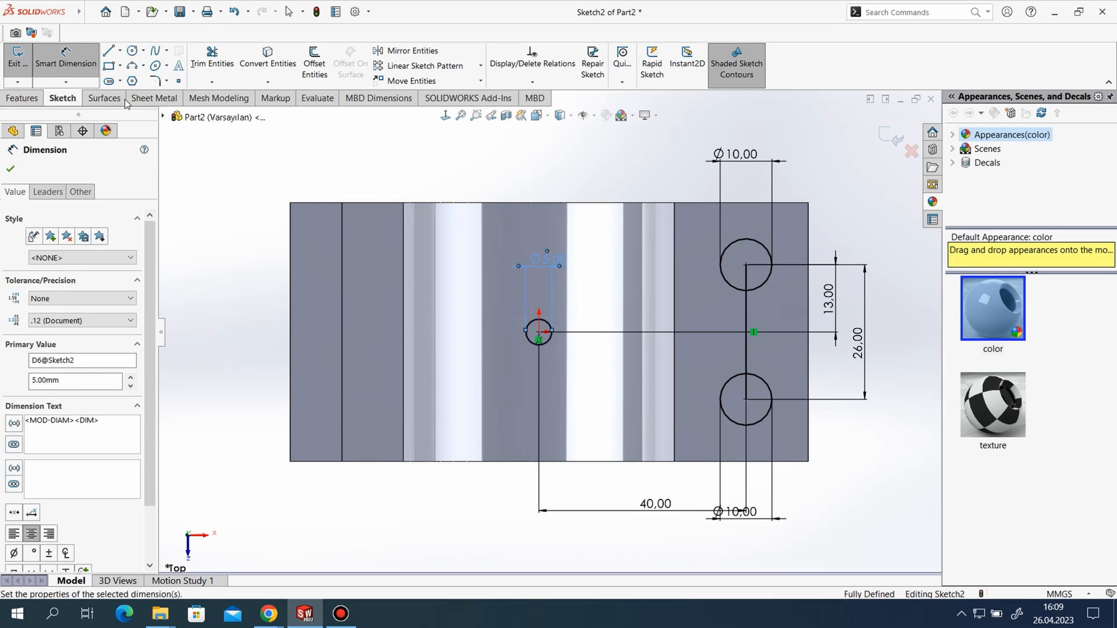
- Convert the vertical line joining the two flange circles to construction geometry
right_click(592, 195)
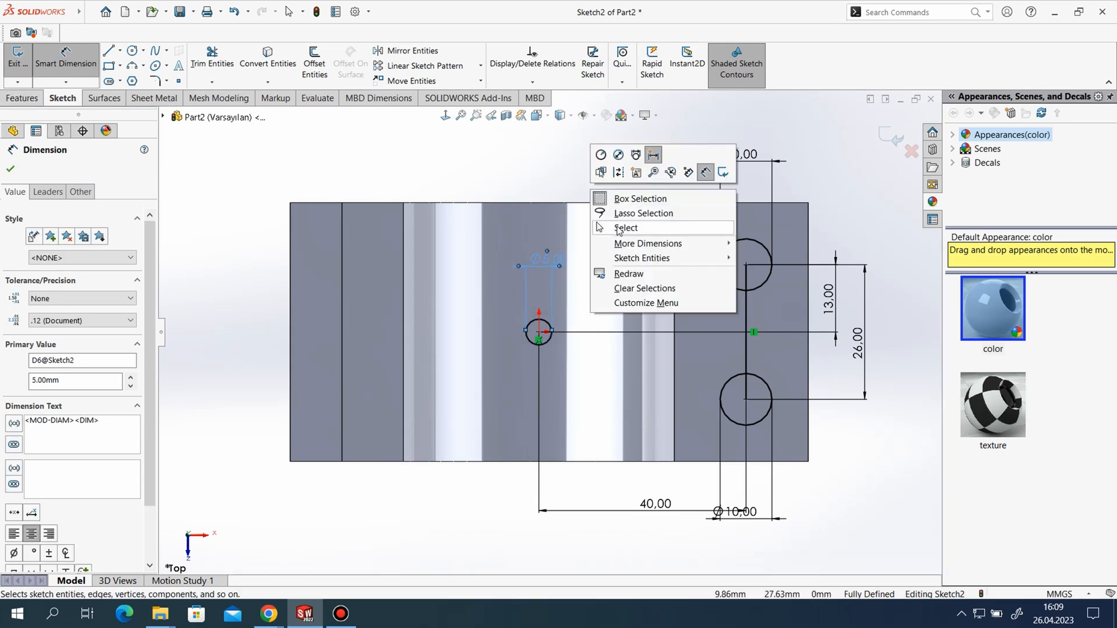
left_click(619, 229)
left_click(746, 324)
right_click(754, 315)
left_click(448, 217)
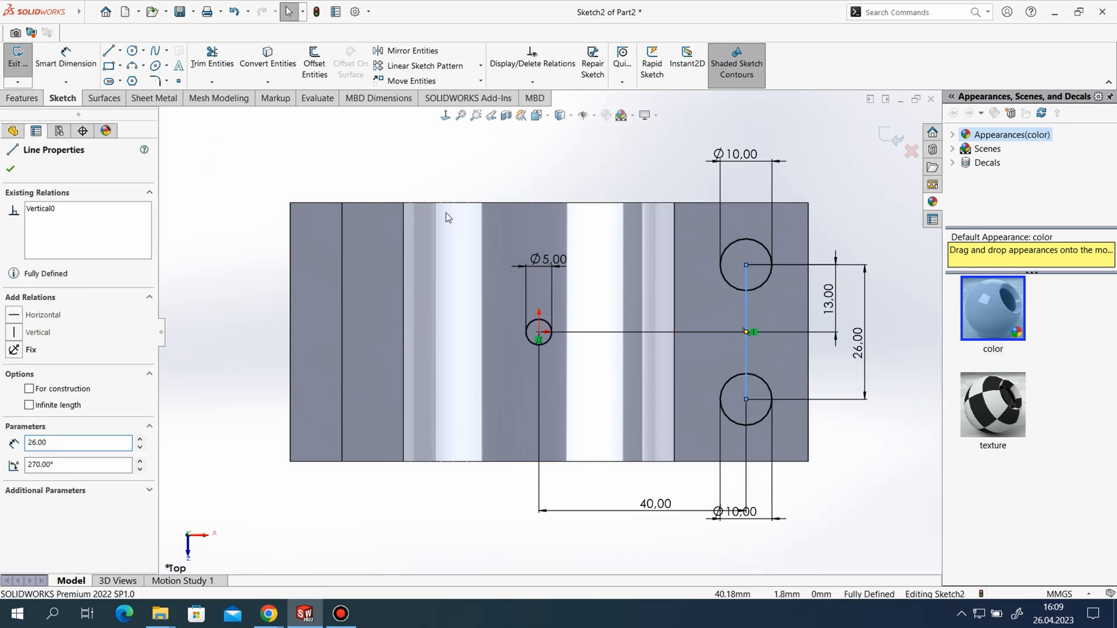
- Cut-extrude the three circles with the Mid Plane end condition to a depth of 10 mm
left_click(16, 100)
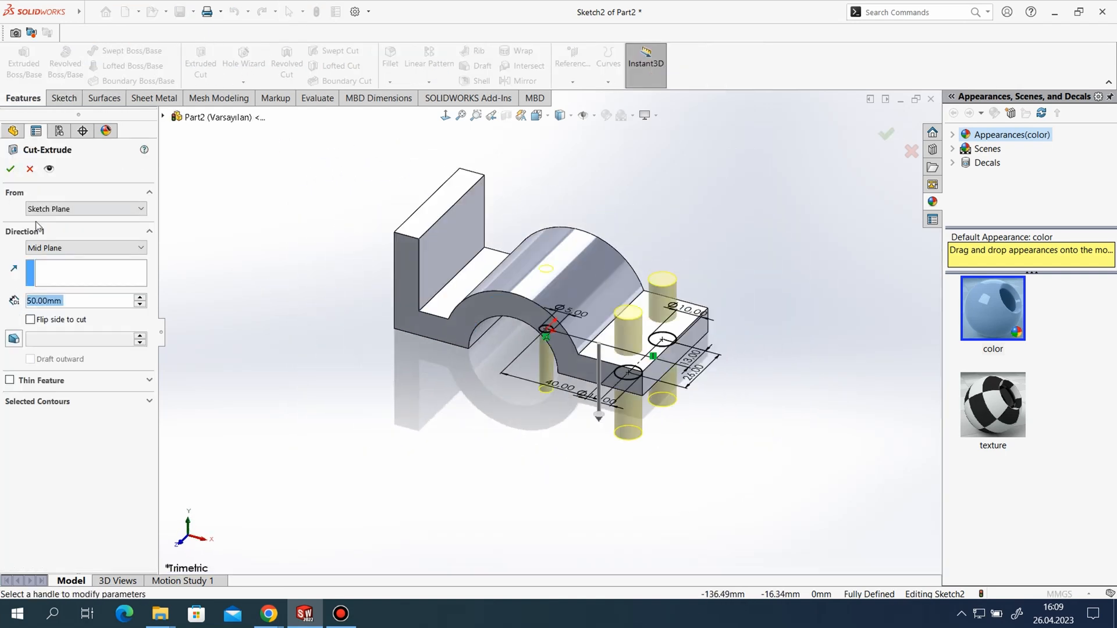
left_click_drag(593, 406, 598, 252)
left_click(599, 310)
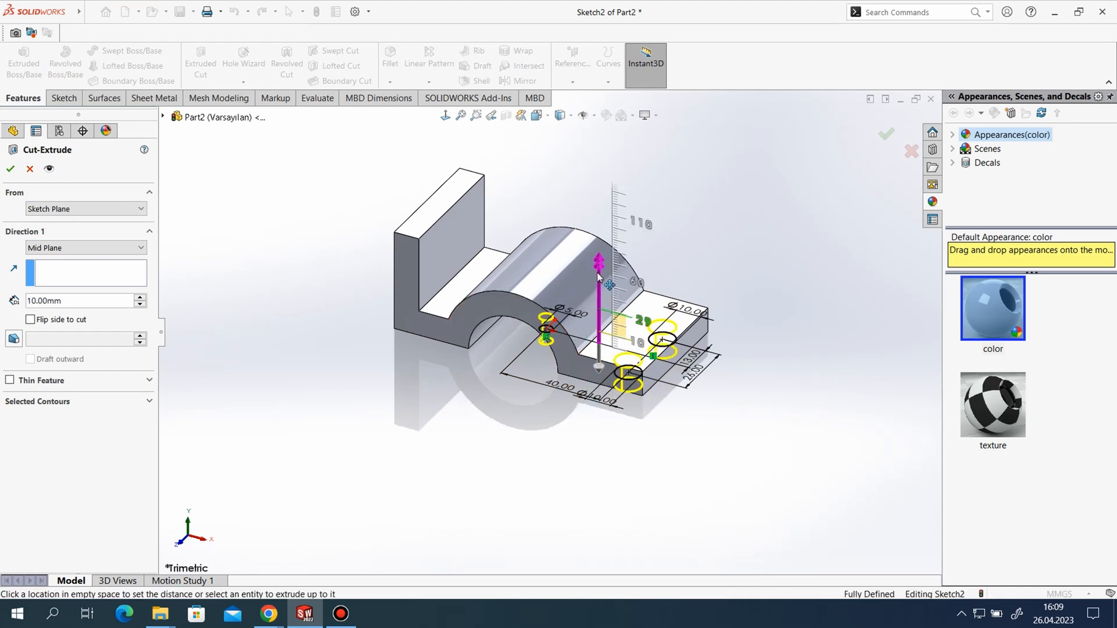
left_click(10, 170)
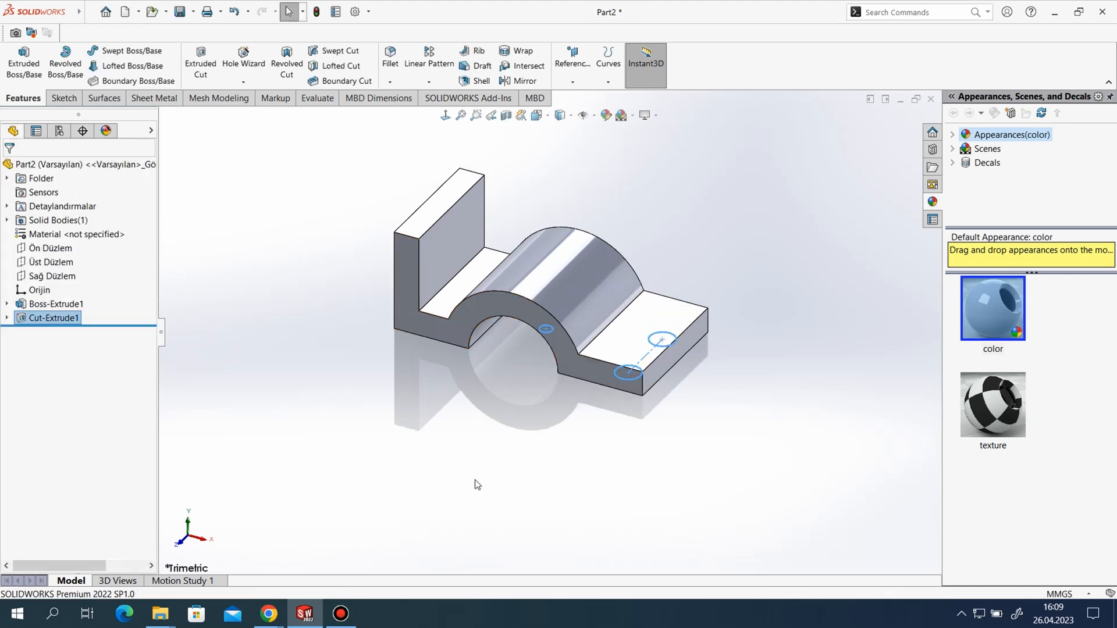
- Edit the circle cut, changing its end condition to Blind and extending it upward through the flange and the arch
middle_click_drag(445, 448, 499, 334)
left_click(562, 480)
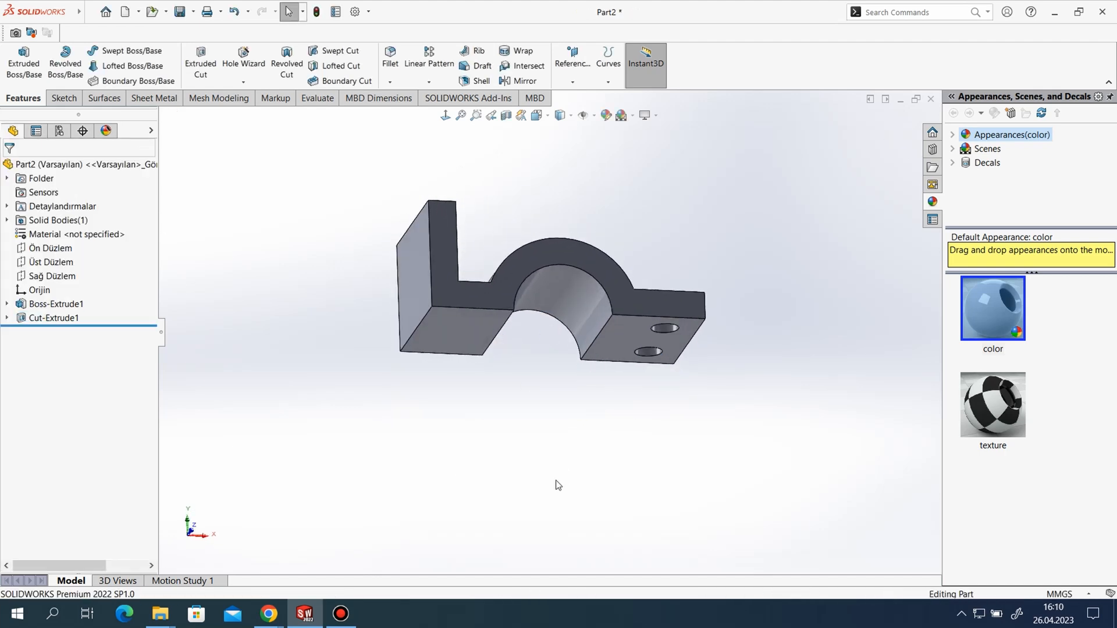
left_click(36, 318)
right_click(37, 319)
left_click(51, 289)
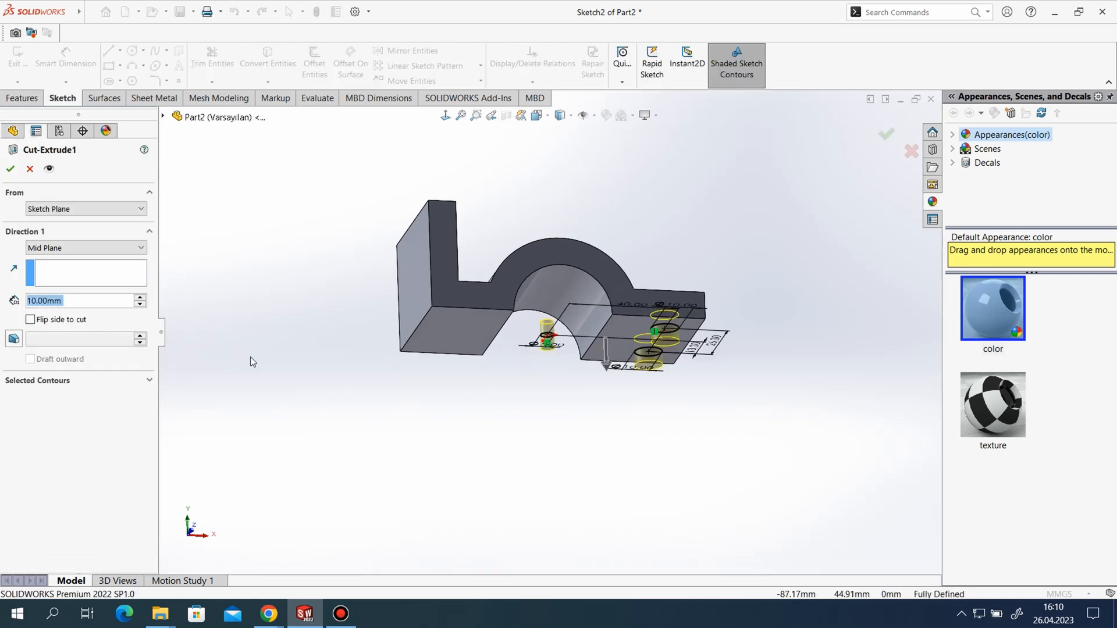
left_click(70, 248)
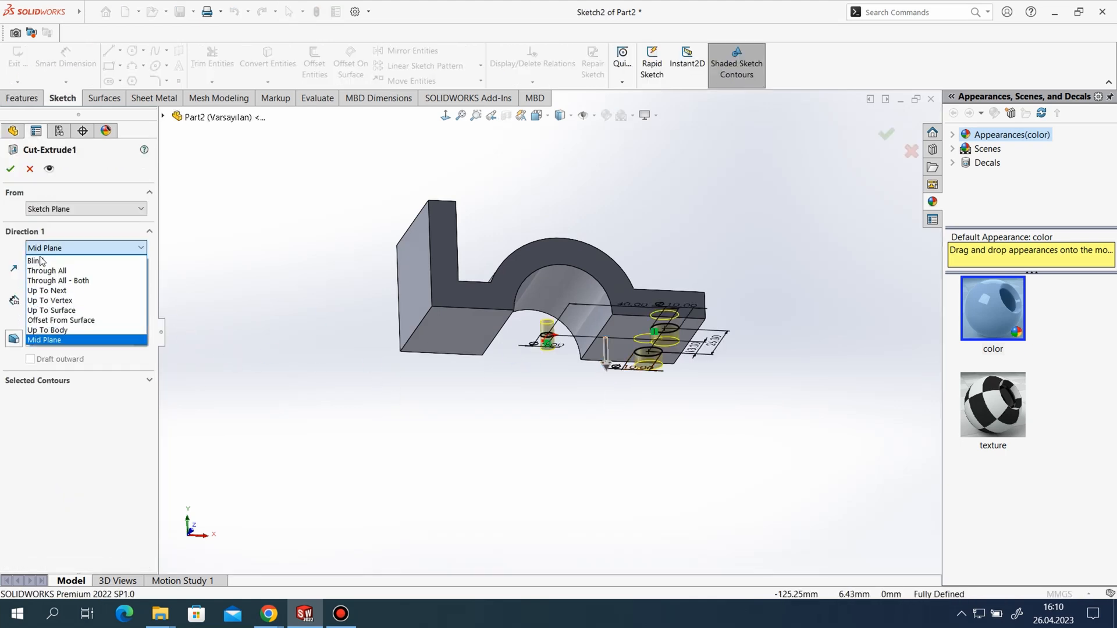
left_click(46, 257)
left_click_drag(607, 383, 601, 217)
left_click(11, 170)
- Start a sketch on the upright's outer face and draw a rectangle about 11.6 mm high down from its top edge
middle_click_drag(464, 424, 506, 407)
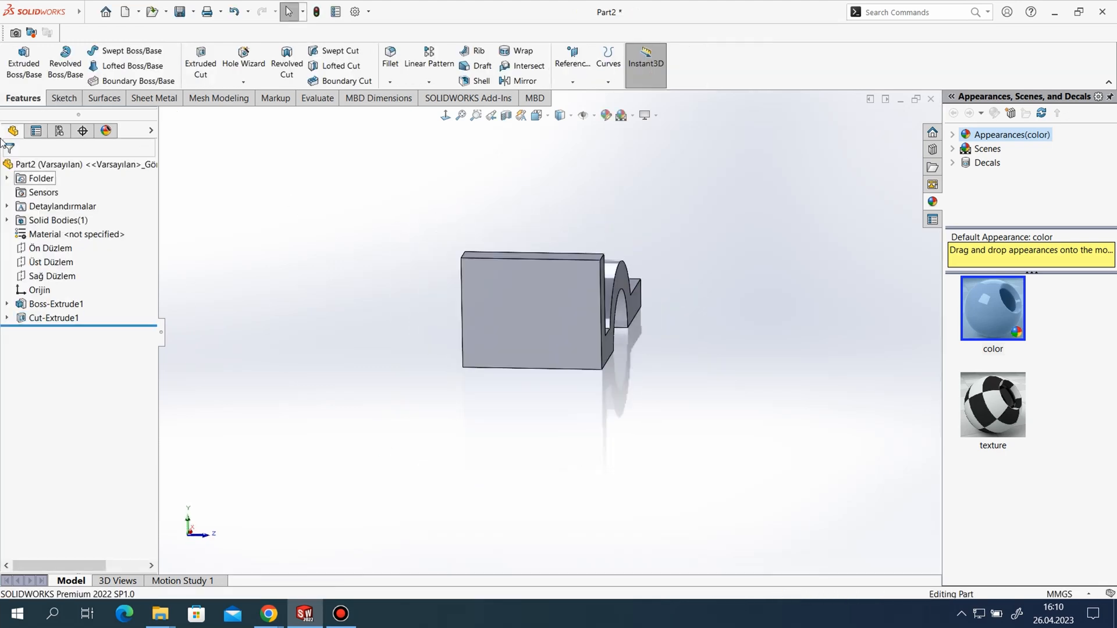
left_click(65, 98)
left_click(17, 59)
left_click(511, 312)
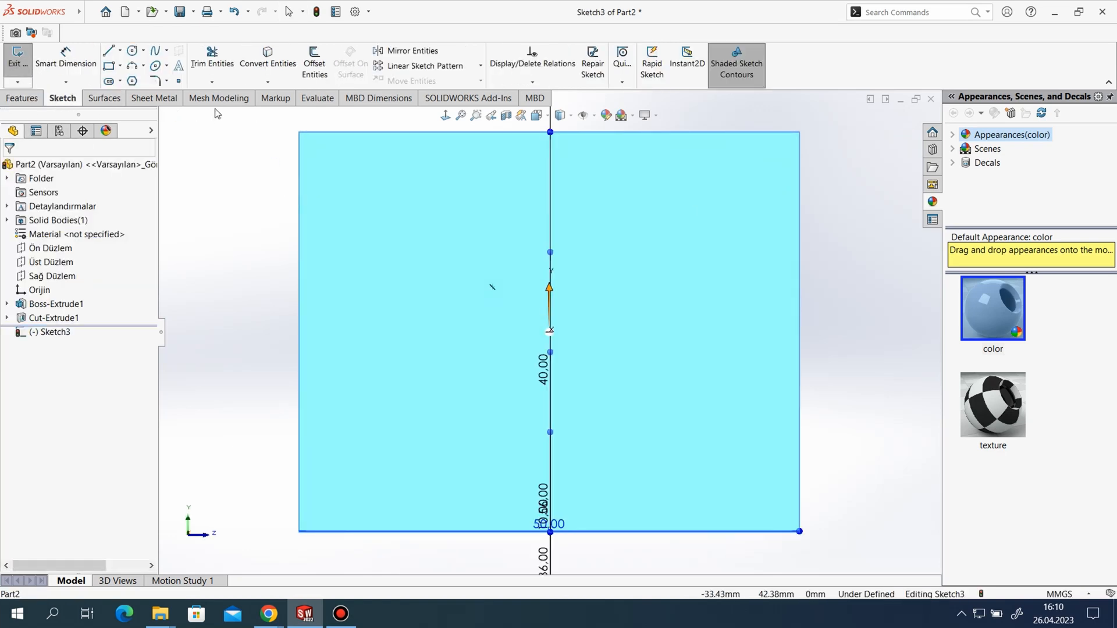
key("l")
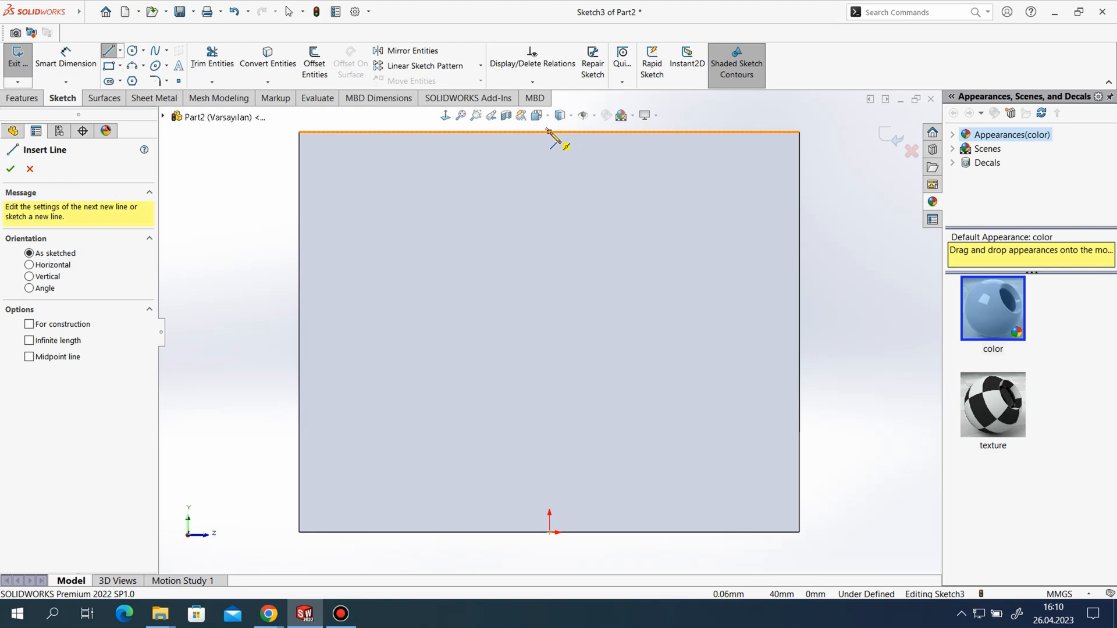
left_click(108, 67)
left_click_drag(473, 133, 644, 248)
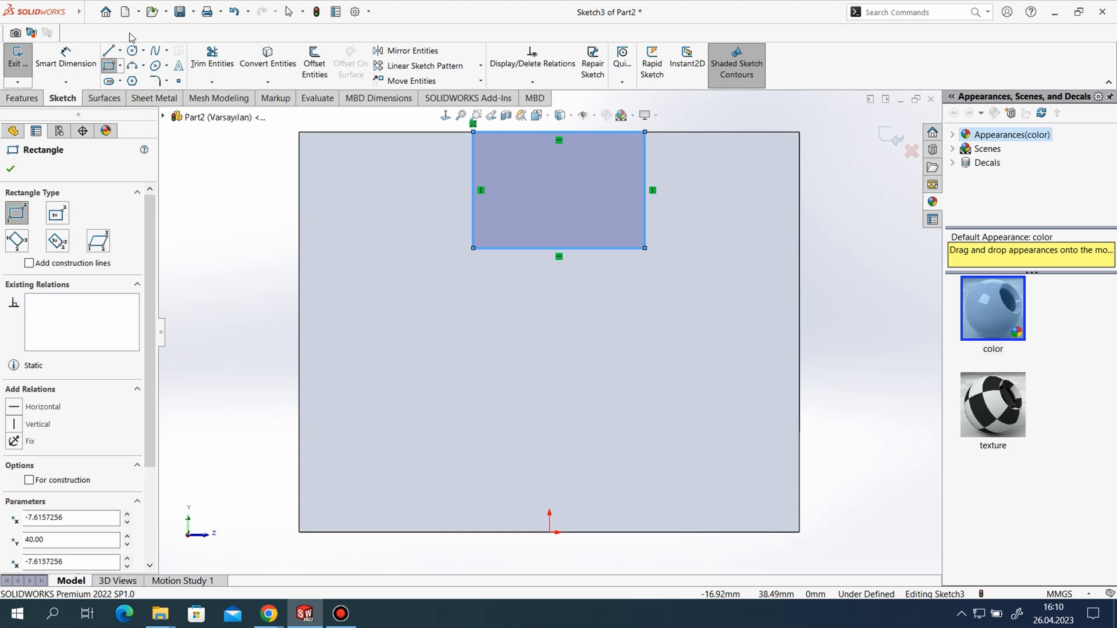
- Draw a centerline from the midpoint of the rectangle's lower edge to the origin and make it vertical
left_click(120, 51)
left_click(139, 71)
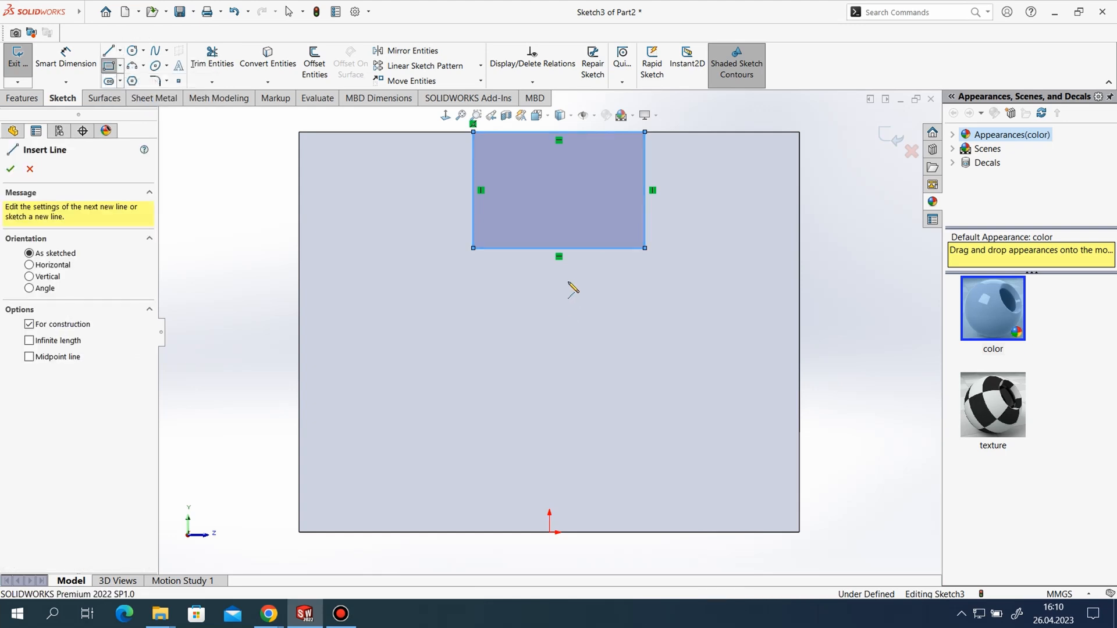
left_click(558, 248)
left_click(549, 533)
right_click(570, 317)
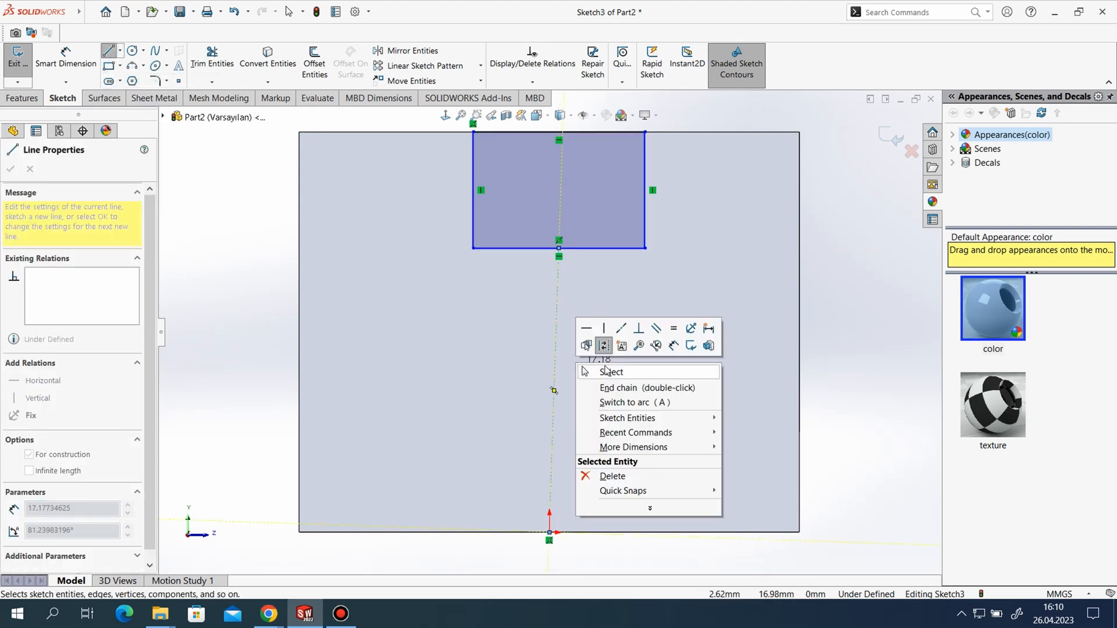
left_click(569, 350)
right_click(554, 340)
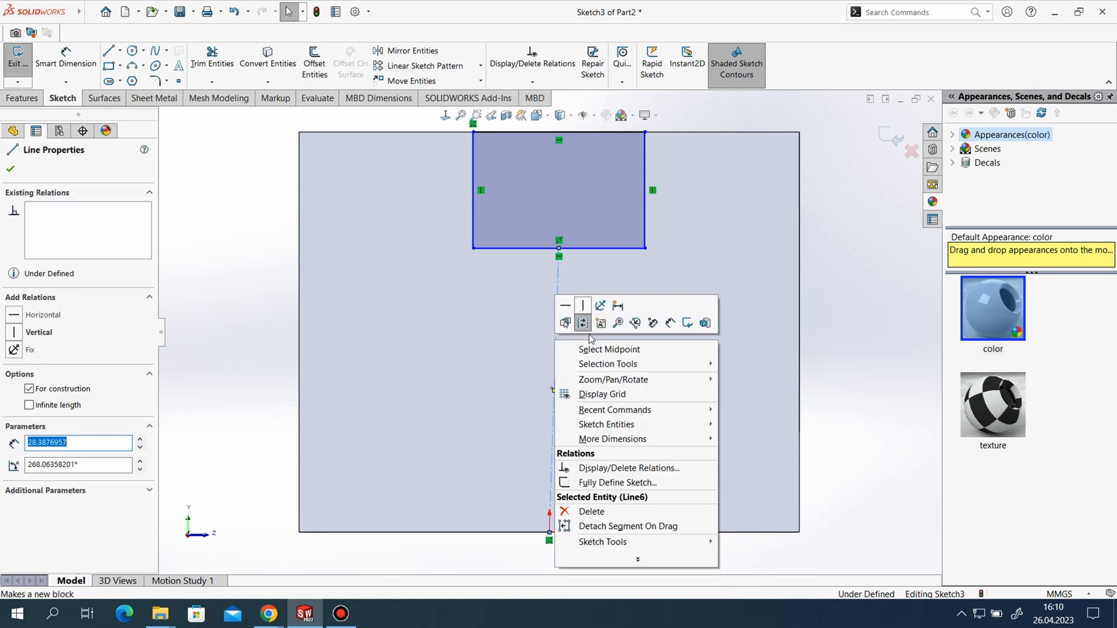
left_click(583, 305)
- Dimension the rectangle's height between its upper and lower edges as 40-25 (15 mm)
left_click(84, 60)
left_click(499, 132)
left_click(511, 248)
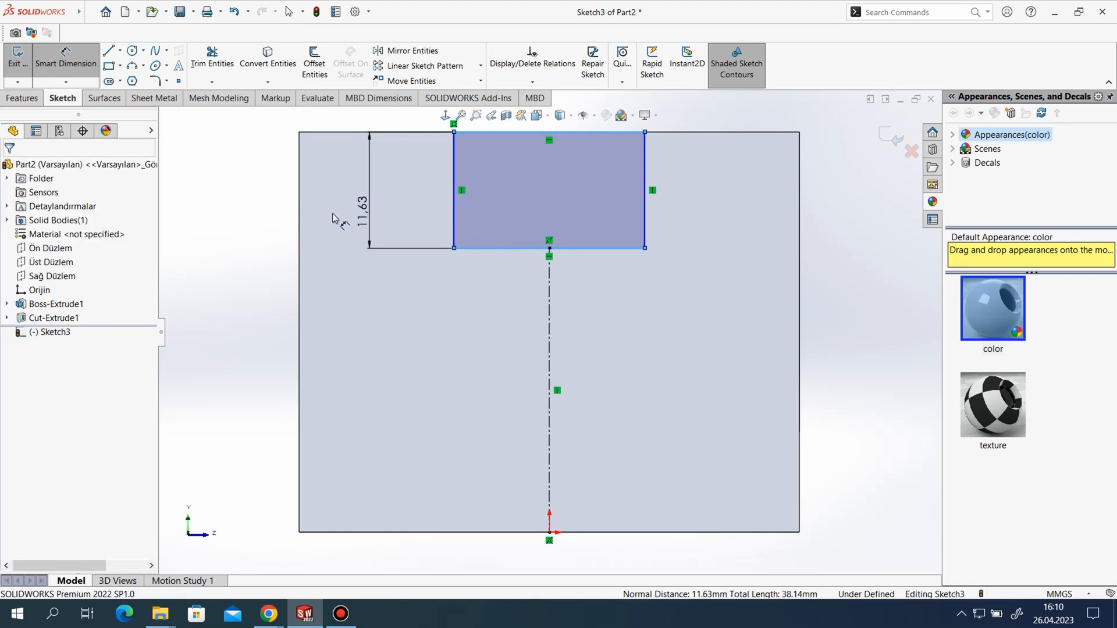
left_click(368, 217)
right_click(174, 161)
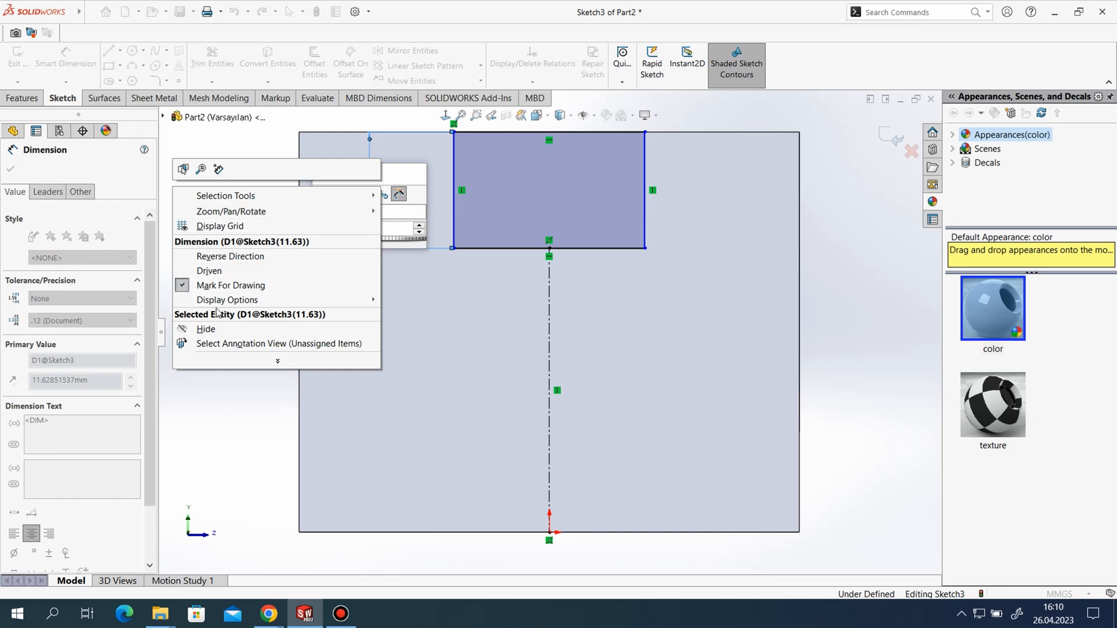
left_click(235, 143)
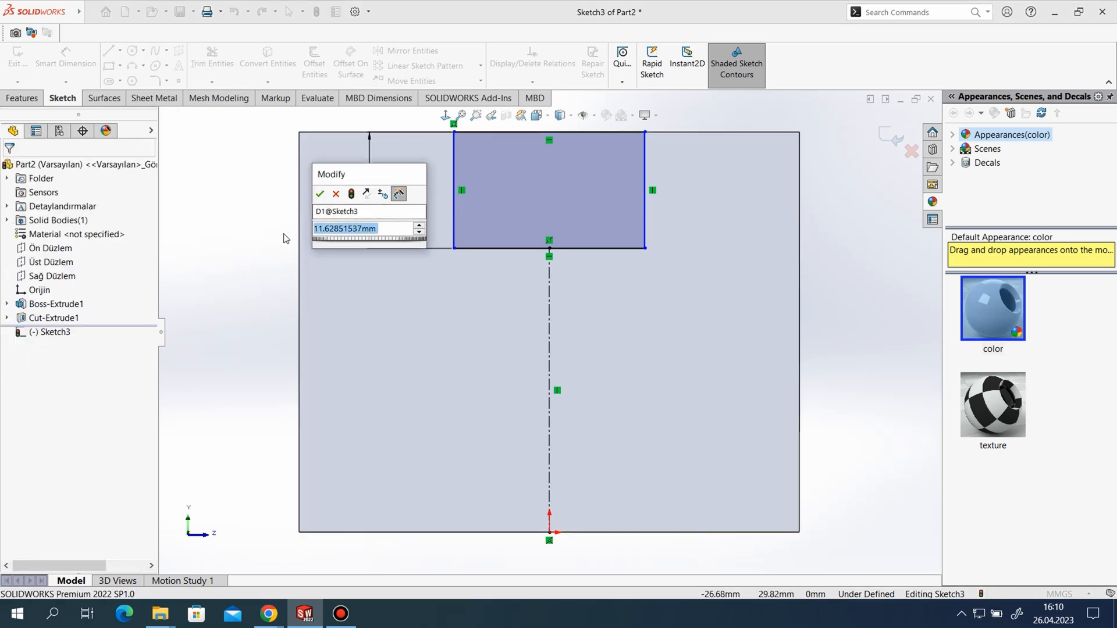
type("40-25")
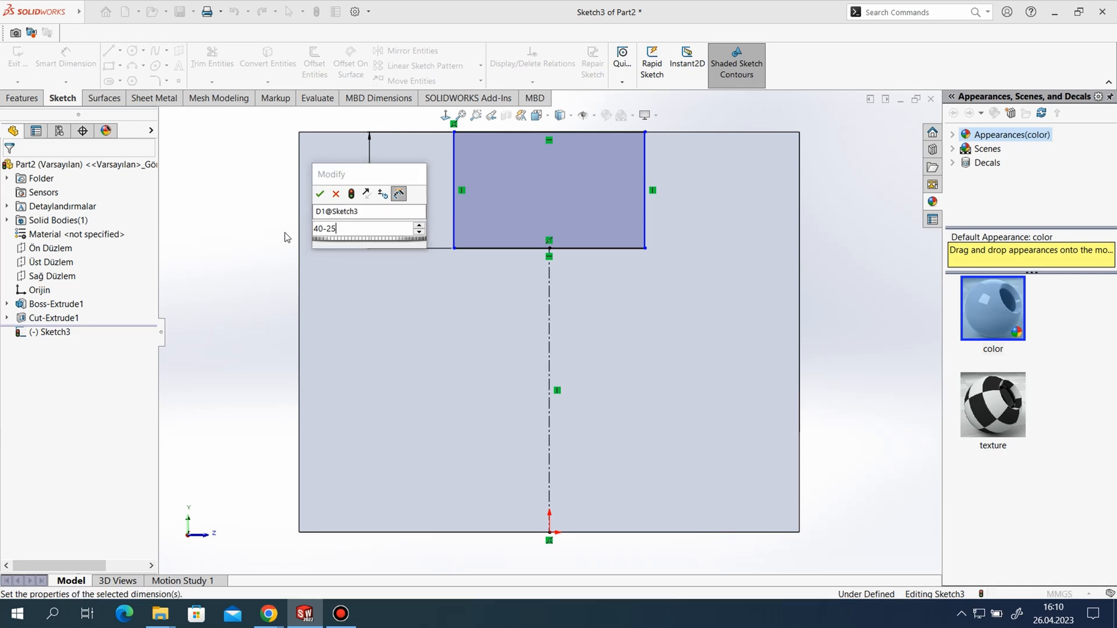
key("Return")
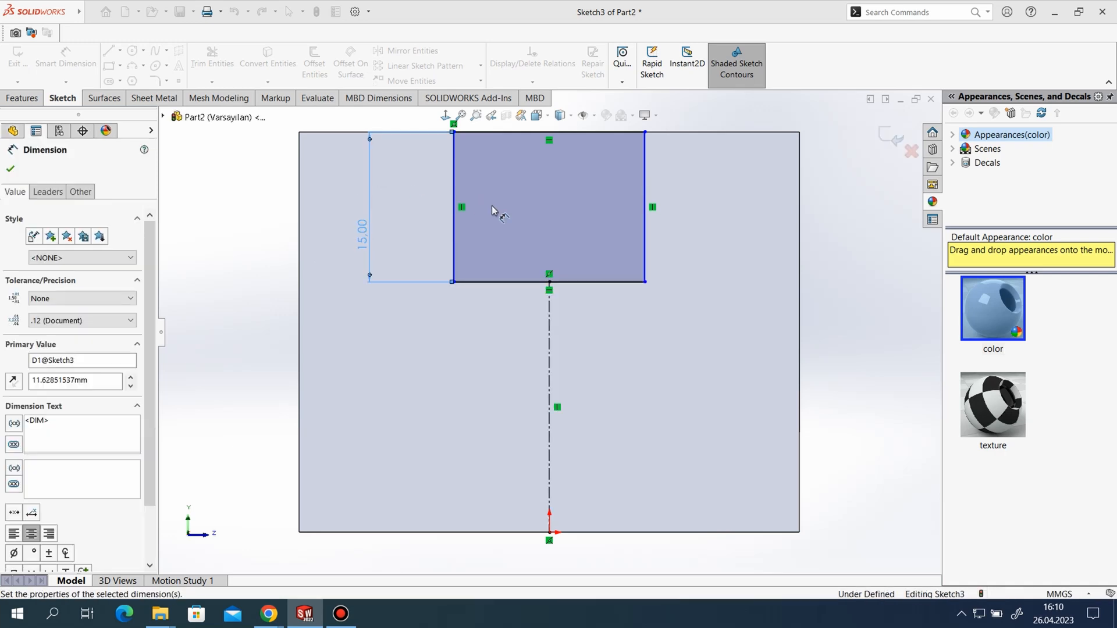
- Dimension the rectangle's width between its two vertical sides to 12 mm
left_click(641, 271)
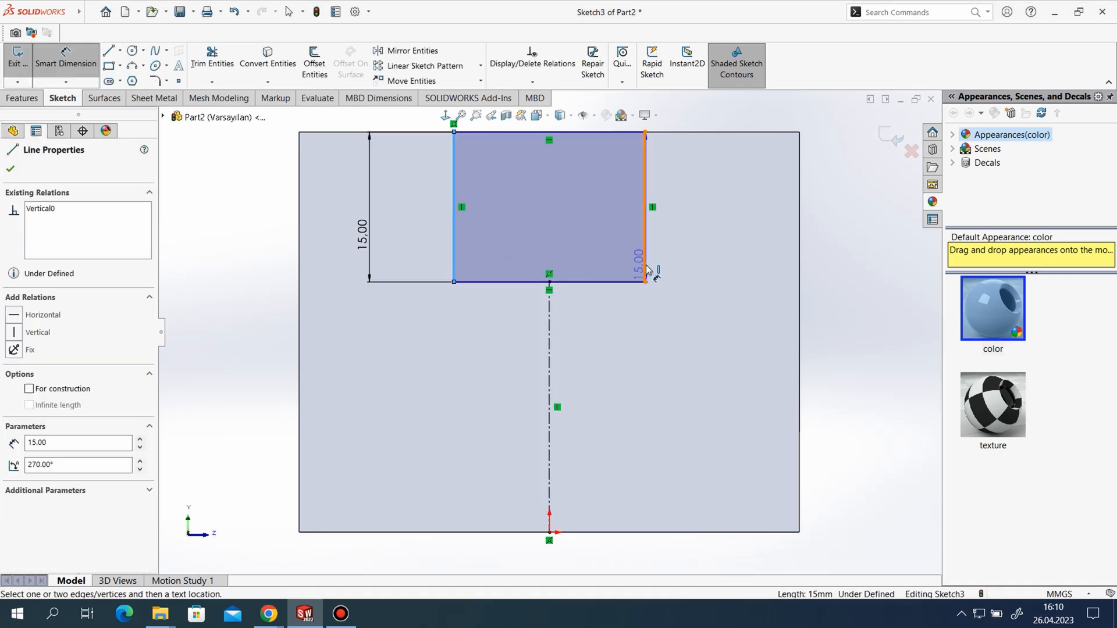
left_click(608, 356)
type("12")
key("Return")
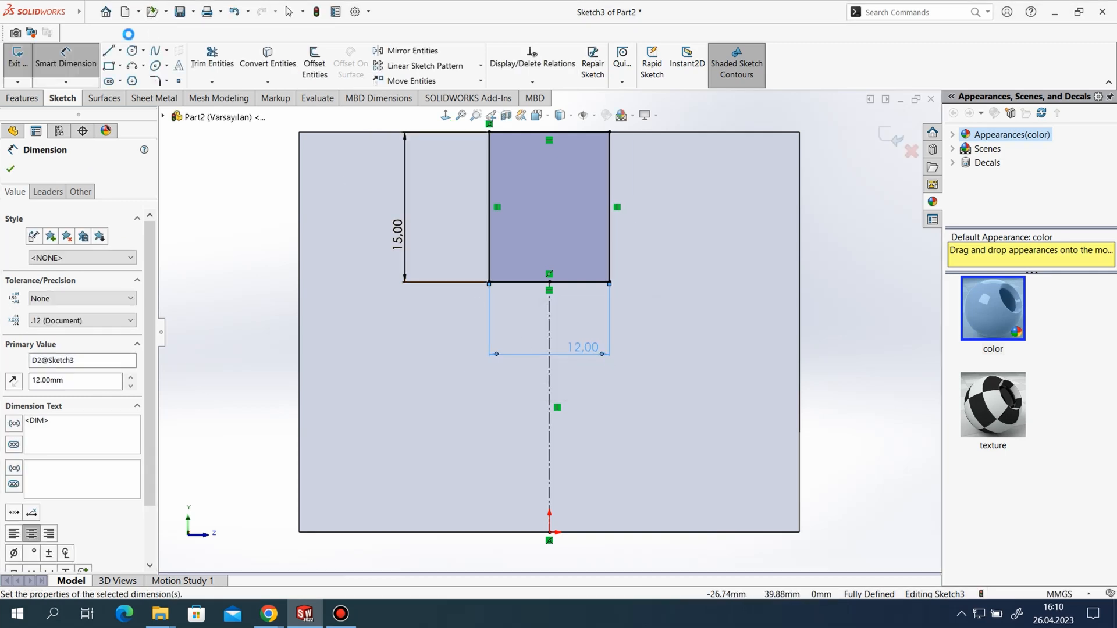
- Draw a circle centred on the midpoint of the rectangle's lower edge out to its corner, and trim away the circle's upper half
left_click(133, 51)
left_click(549, 282)
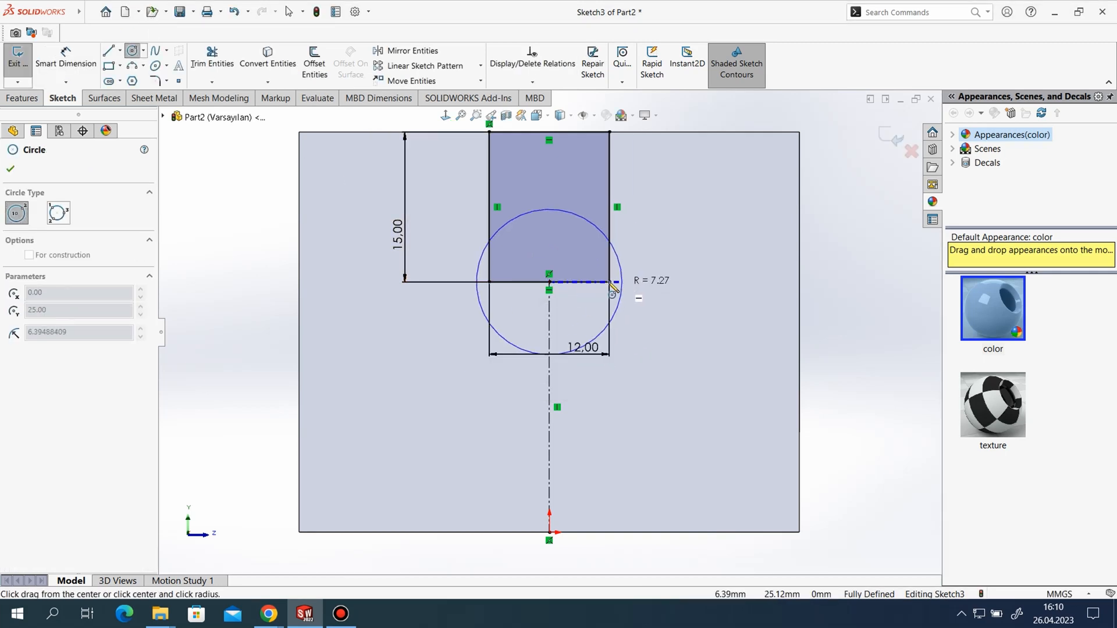
left_click(610, 282)
right_click(647, 262)
left_click(664, 271)
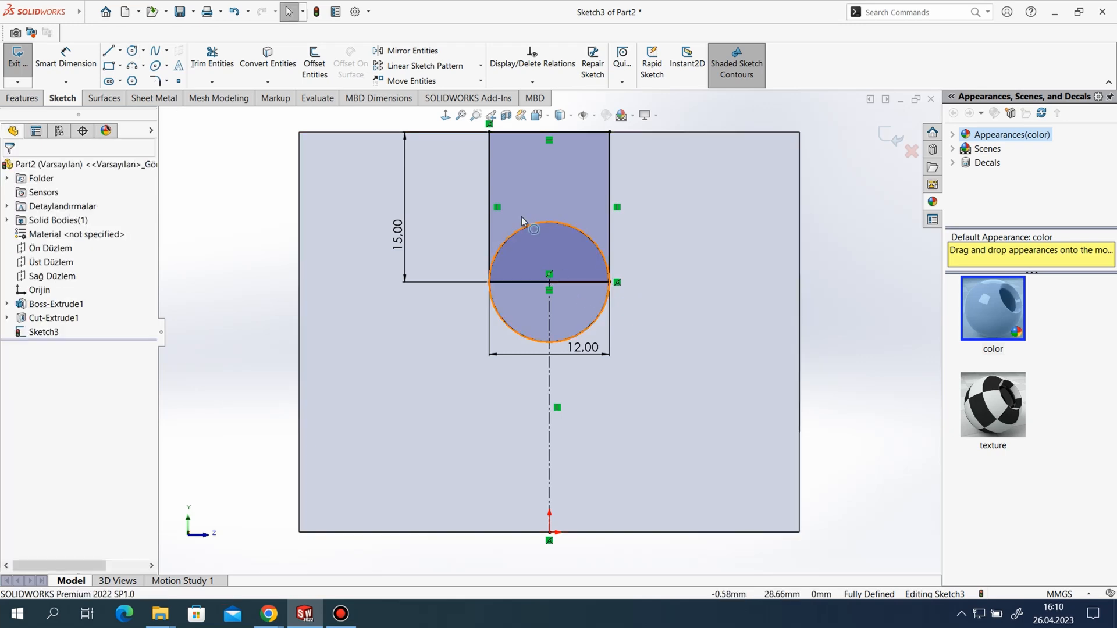
left_click(212, 59)
left_click_drag(563, 197, 550, 248)
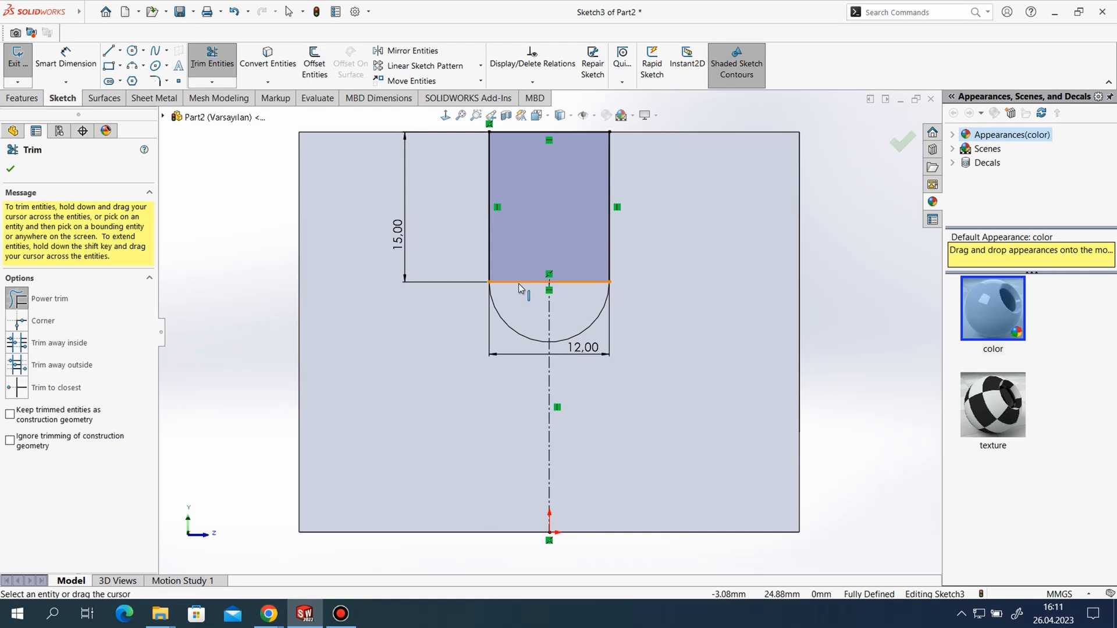
right_click(519, 284)
left_click(547, 268)
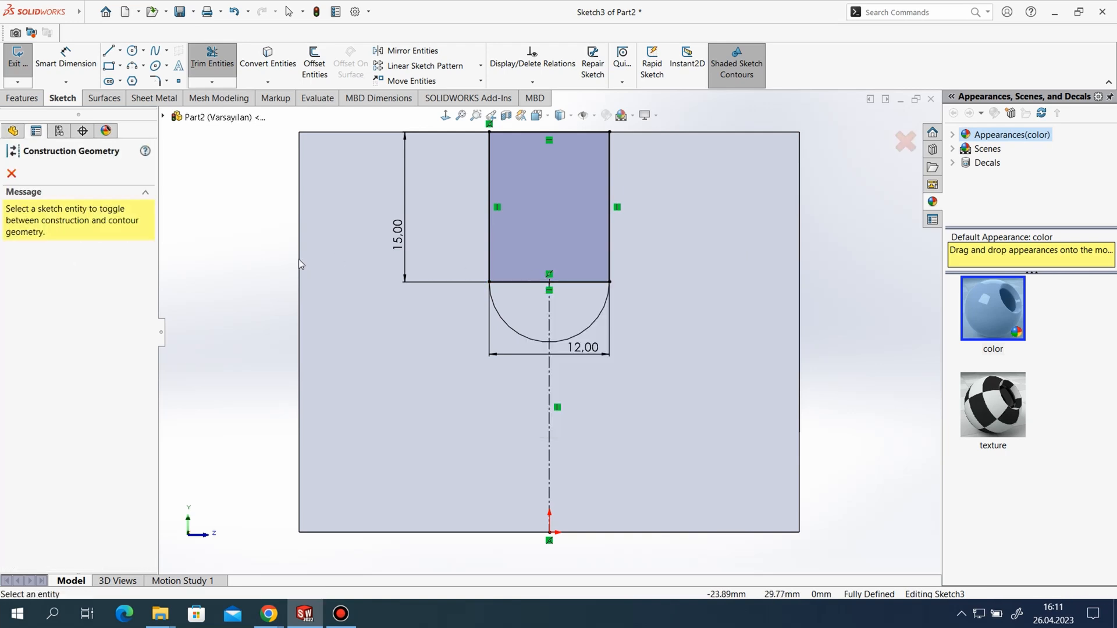
left_click(11, 174)
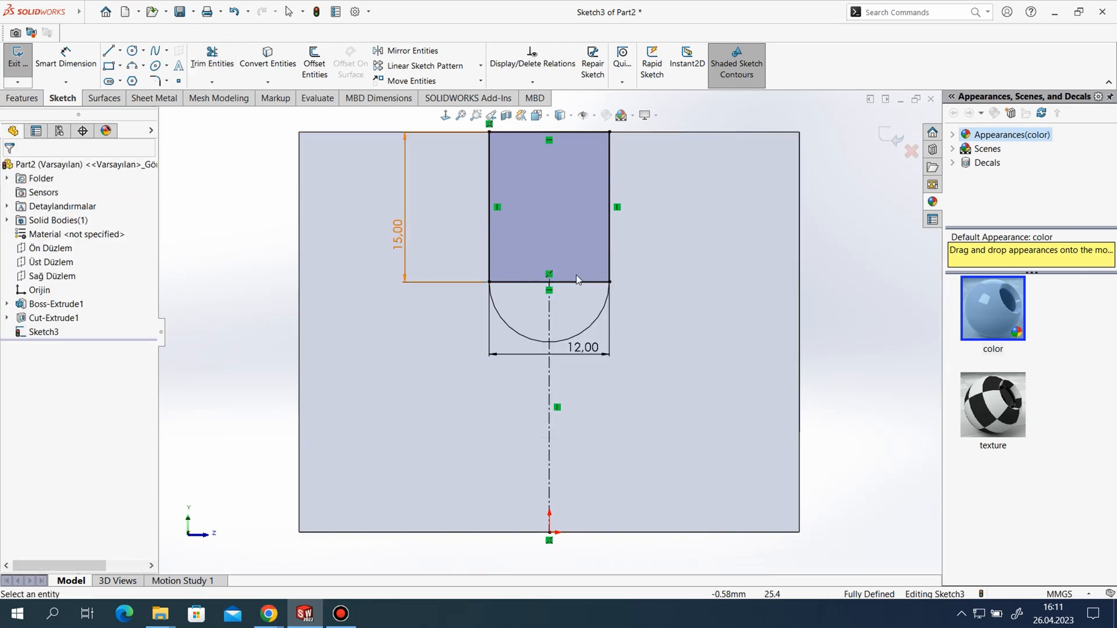
- Trim away the rectangle's lower edge so the slot profile becomes one closed round-bottomed outline
left_click(212, 58)
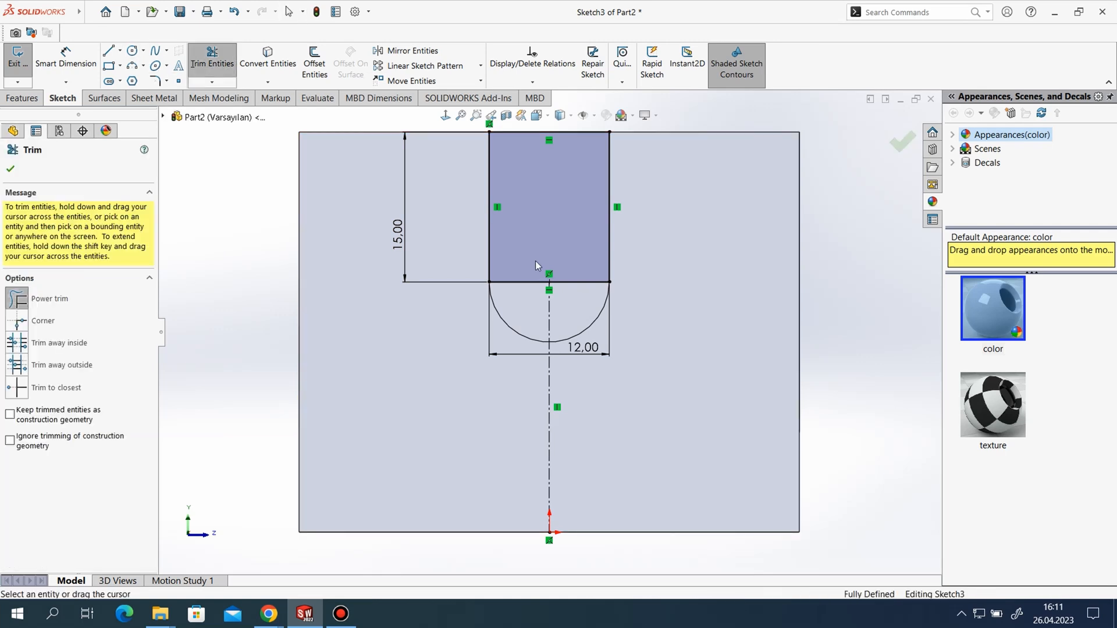
mouse_move(574, 242)
left_mouse_down()
mouse_move(574, 290)
mouse_move(498, 288)
left_mouse_up()
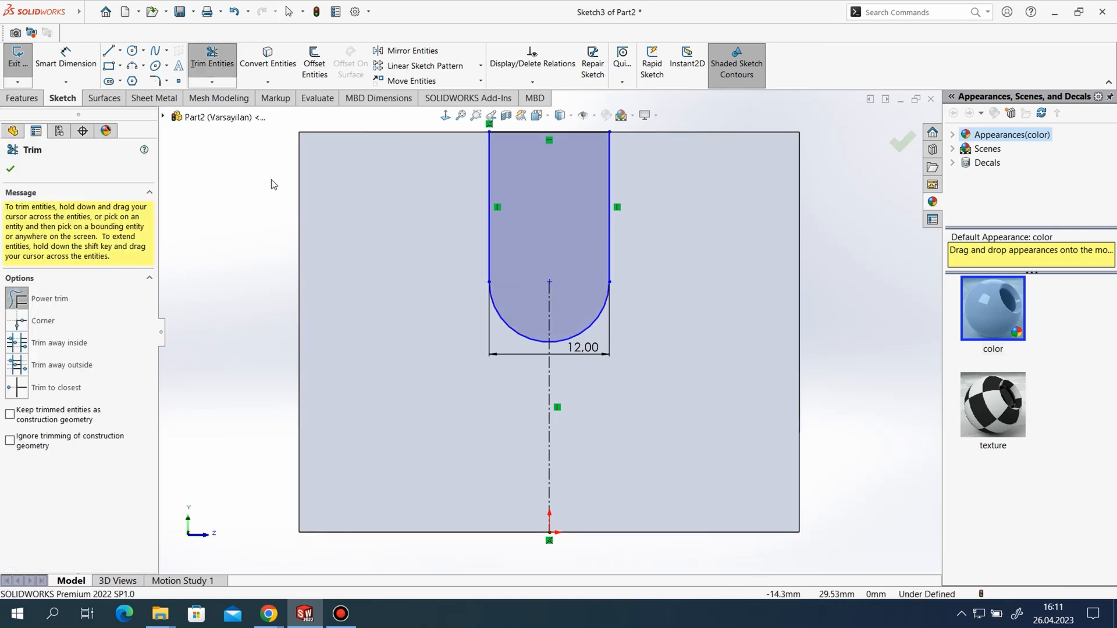
- Cut-extrude the slot profile through the upright with a Blind depth of 10 mm
left_click(21, 98)
left_click(201, 64)
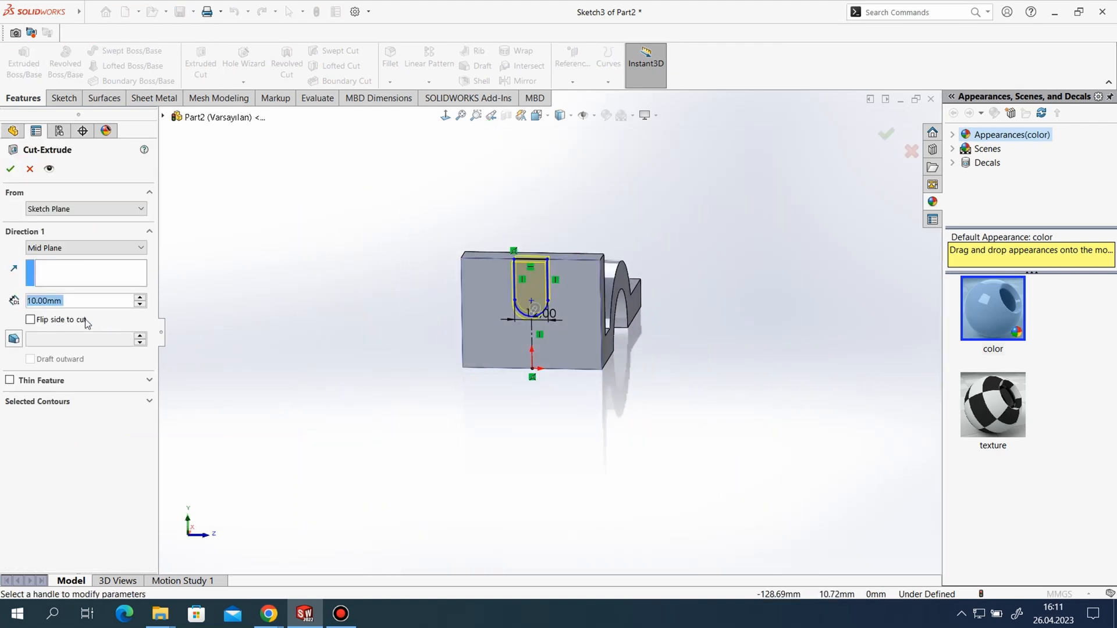
left_click(71, 251)
left_click(58, 260)
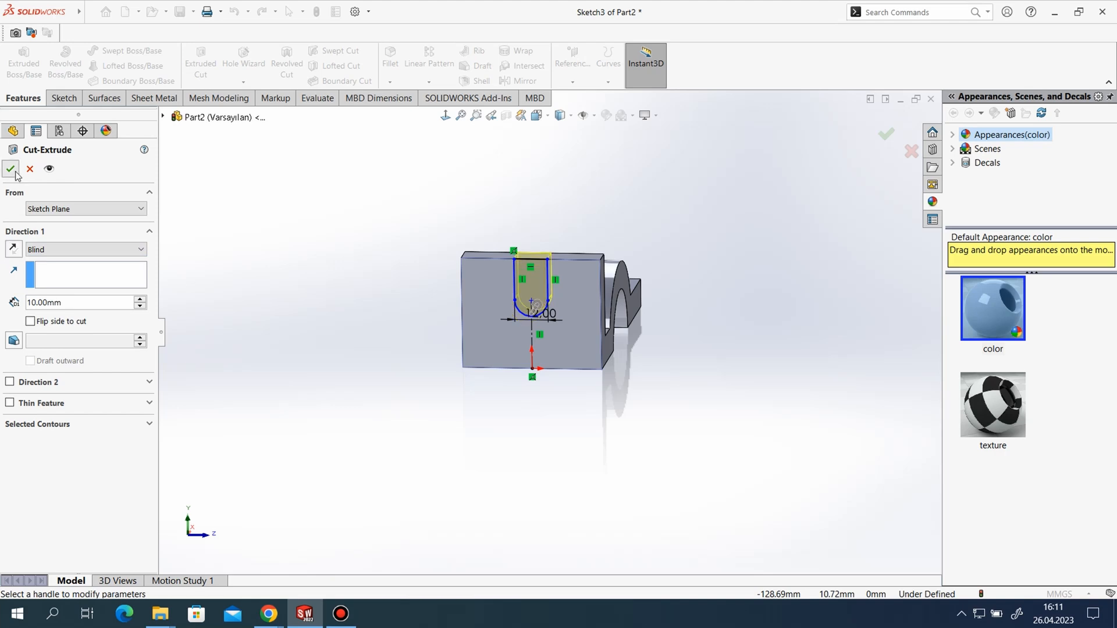
key("Return")
- Fillet the two outer vertical corner edges of the flange with a 12 mm radius
middle_click_drag(780, 337, 594, 291)
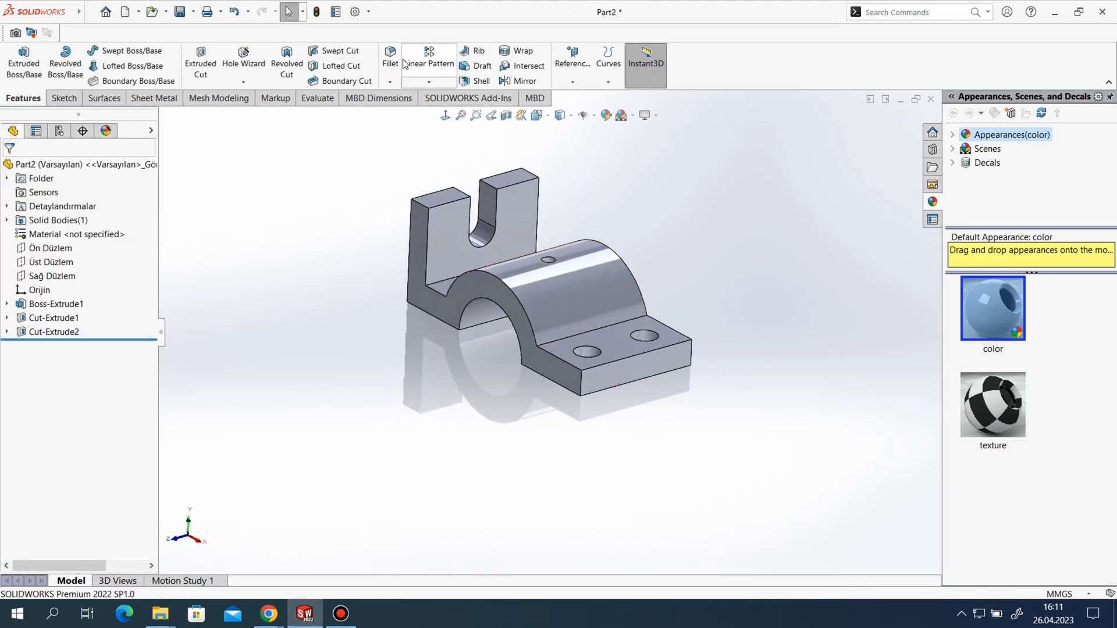
left_click(398, 76)
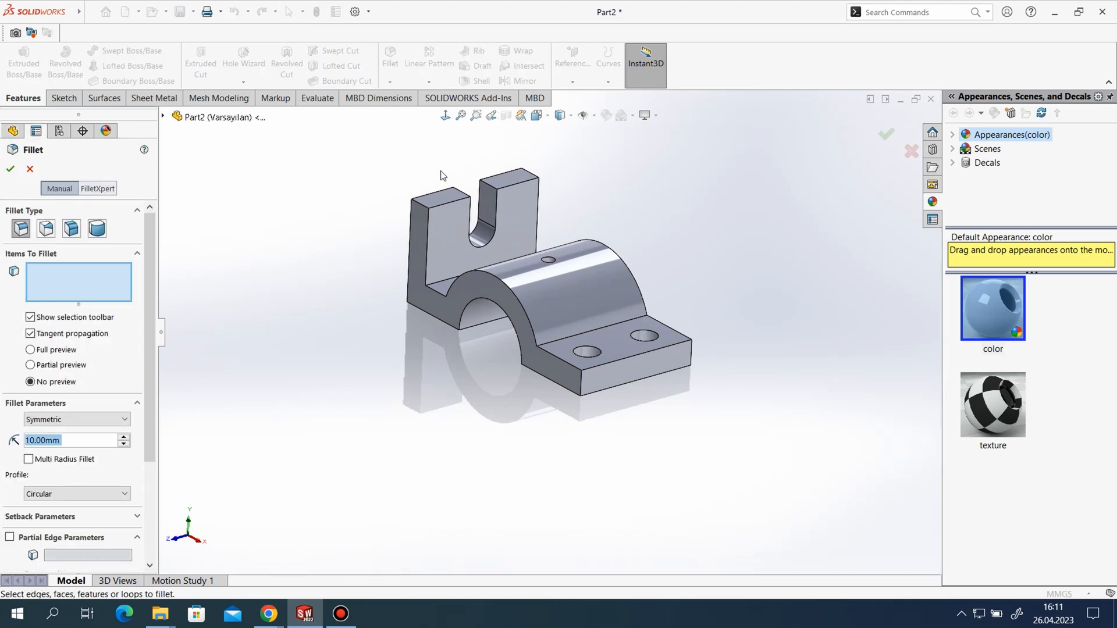
type("12")
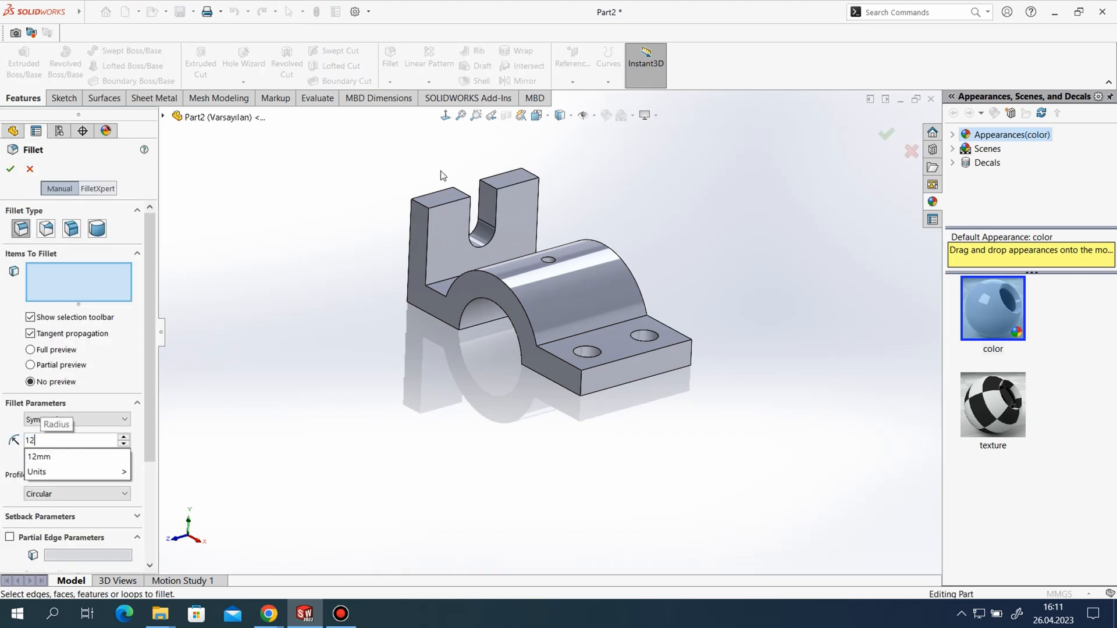
left_click(582, 387)
scroll(679, 356, "down", 2)
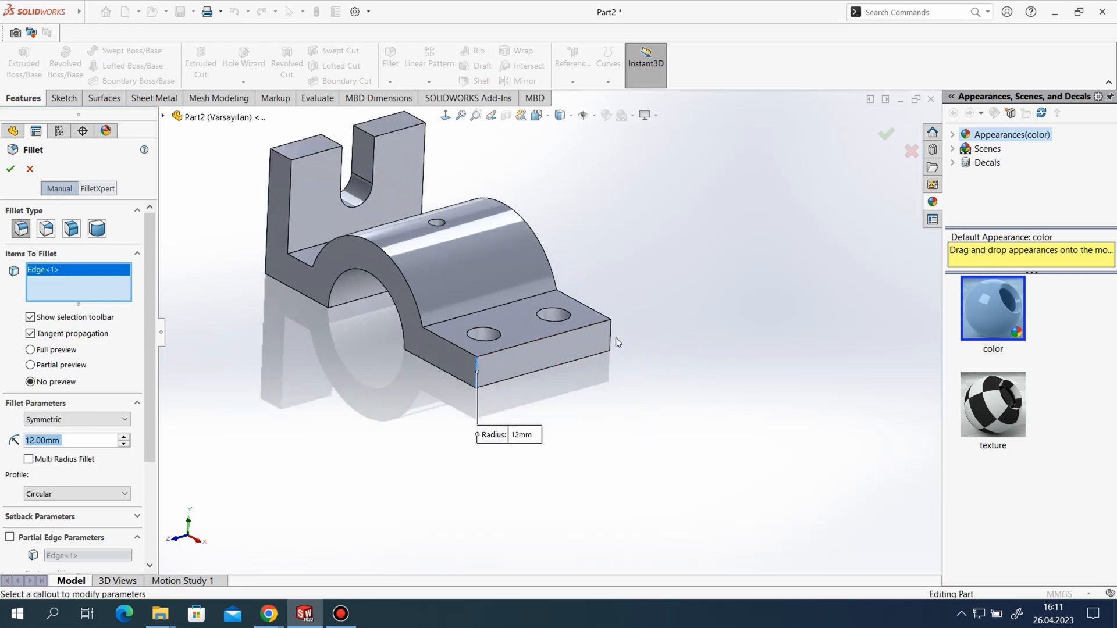
left_click(610, 333)
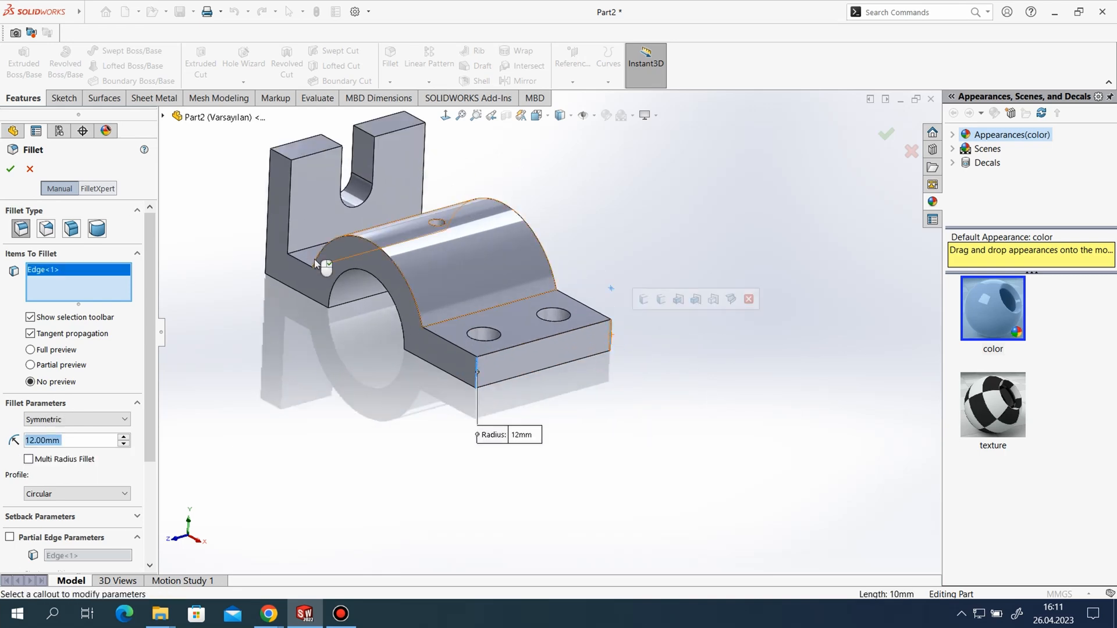
left_click(10, 170)
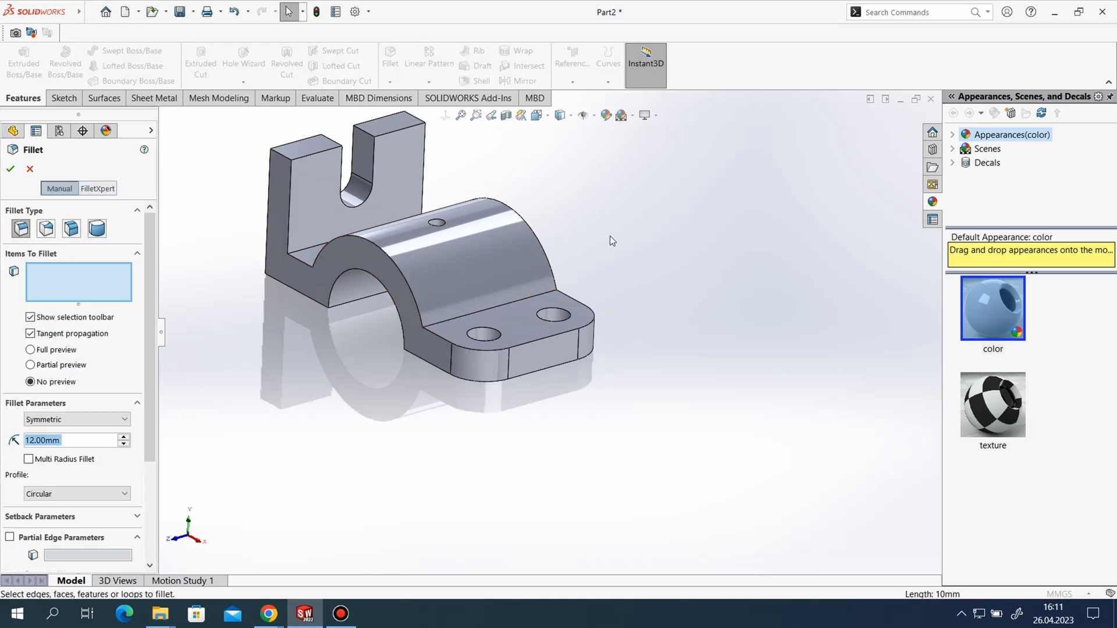
- Fillet the two upper outer corner edges of the upright with a 5 mm radius
type("5")
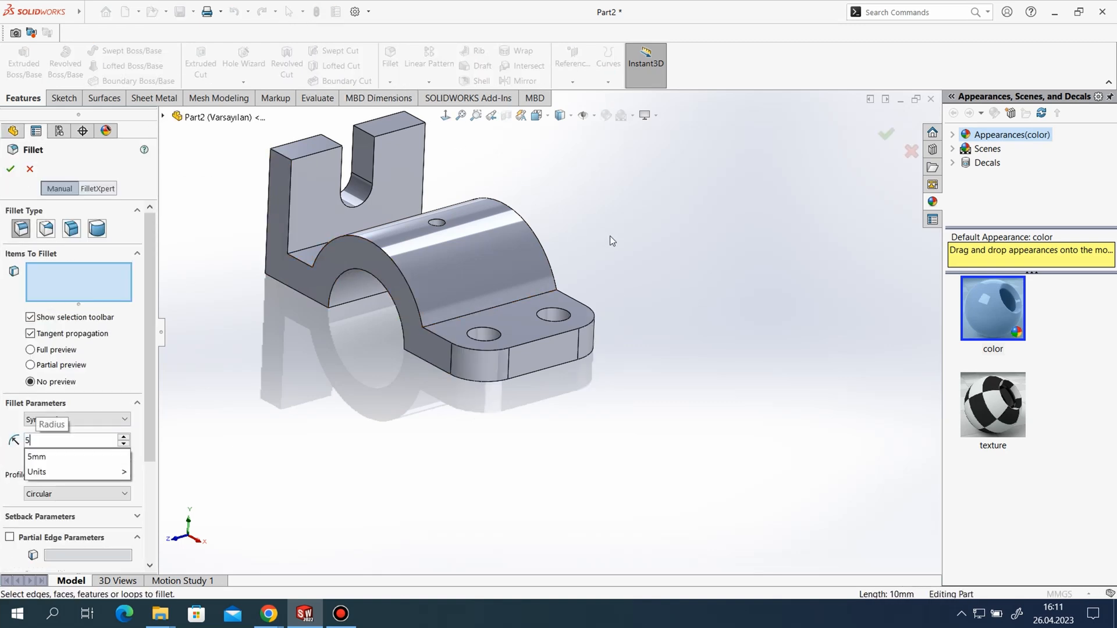
left_click(416, 122)
left_click(283, 161)
left_click(10, 168)
scroll(746, 312, "up", 2)
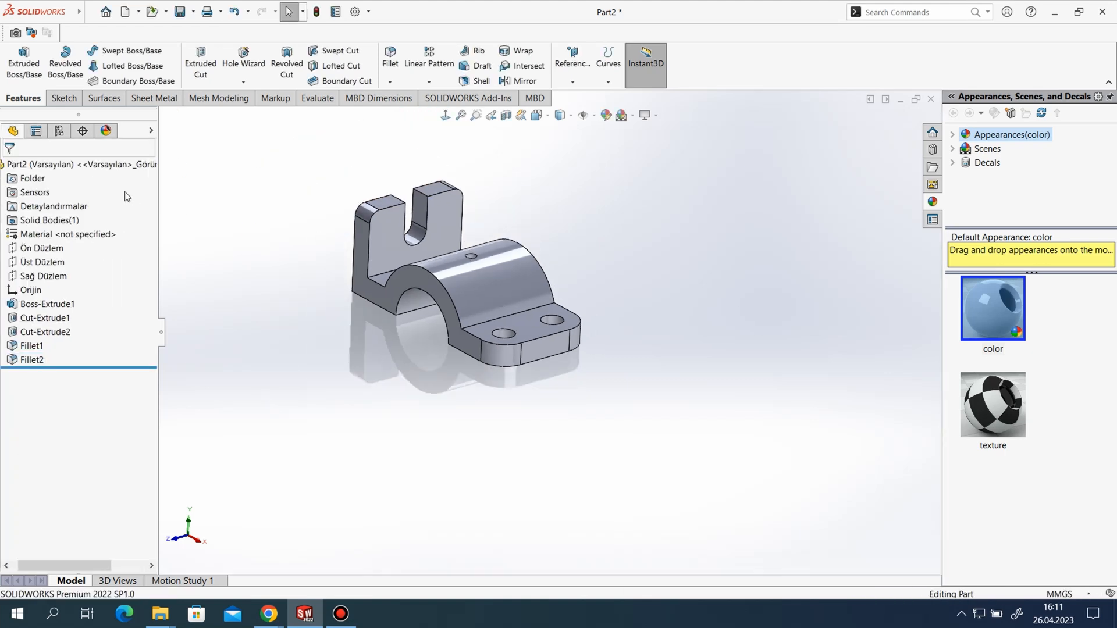
- Apply a green colour from the standard swatches to the whole part
scroll(126, 193, "down", 1)
scroll(371, 259, "down", 2)
middle_click_drag(726, 382, 328, 376)
left_click(606, 115)
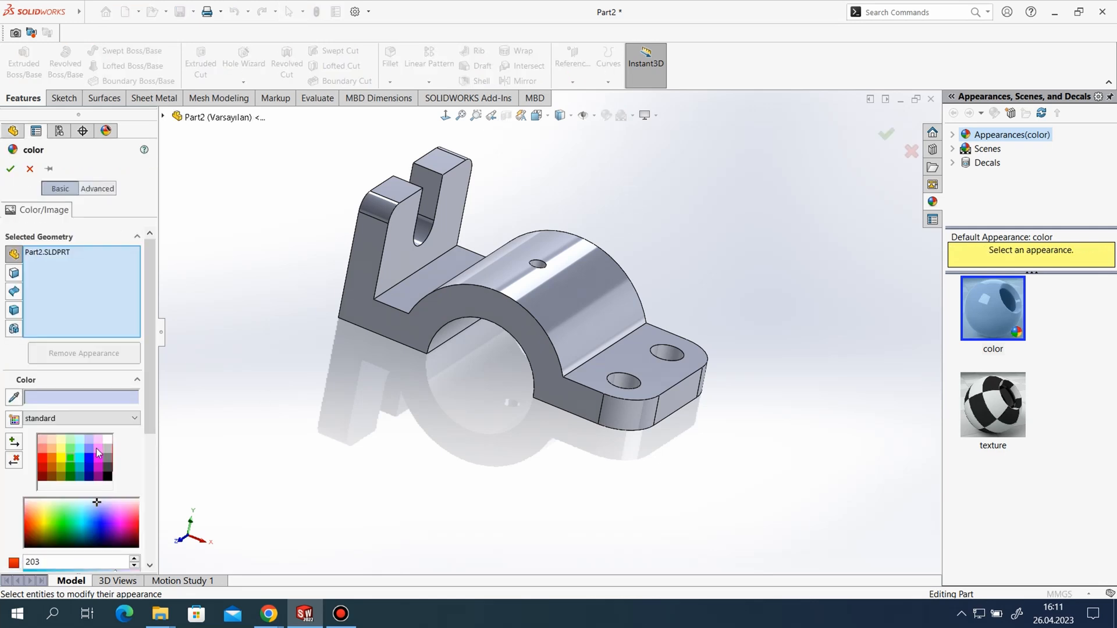
left_click(71, 449)
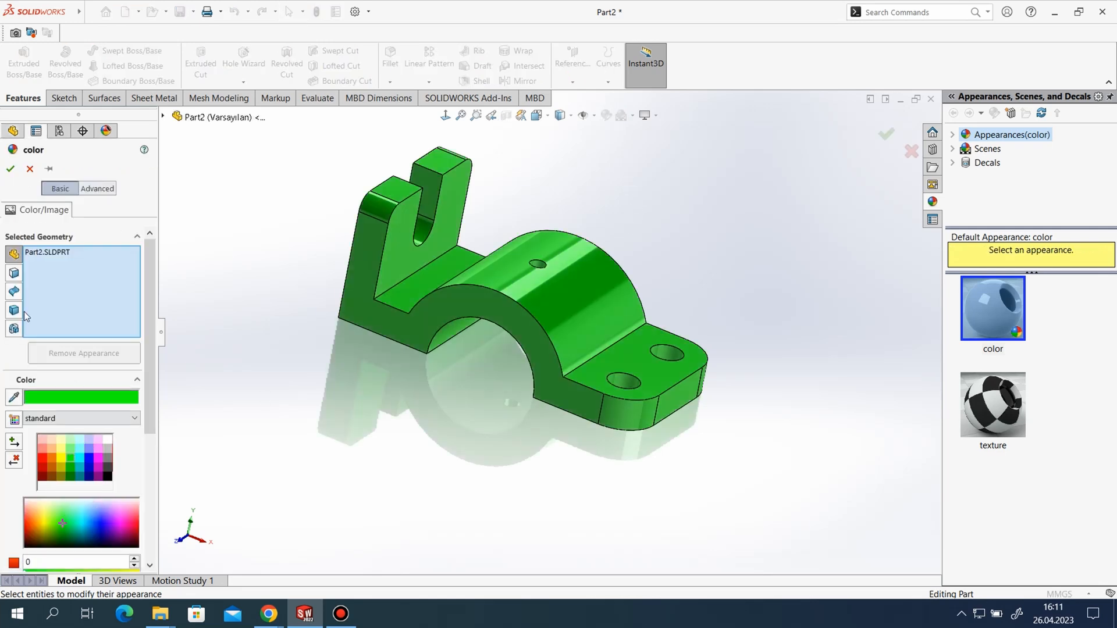
left_click(11, 169)
- Examine the green bracket from several sides, checking its edges
scroll(764, 331, "up", 1)
middle_click_drag(760, 335, 331, 452)
middle_click_drag(656, 261, 291, 396)
middle_click_drag(691, 299, 552, 437)
middle_click_drag(662, 389, 661, 386)
scroll(495, 258, "up", 2)
scroll(433, 269, "down", 3)
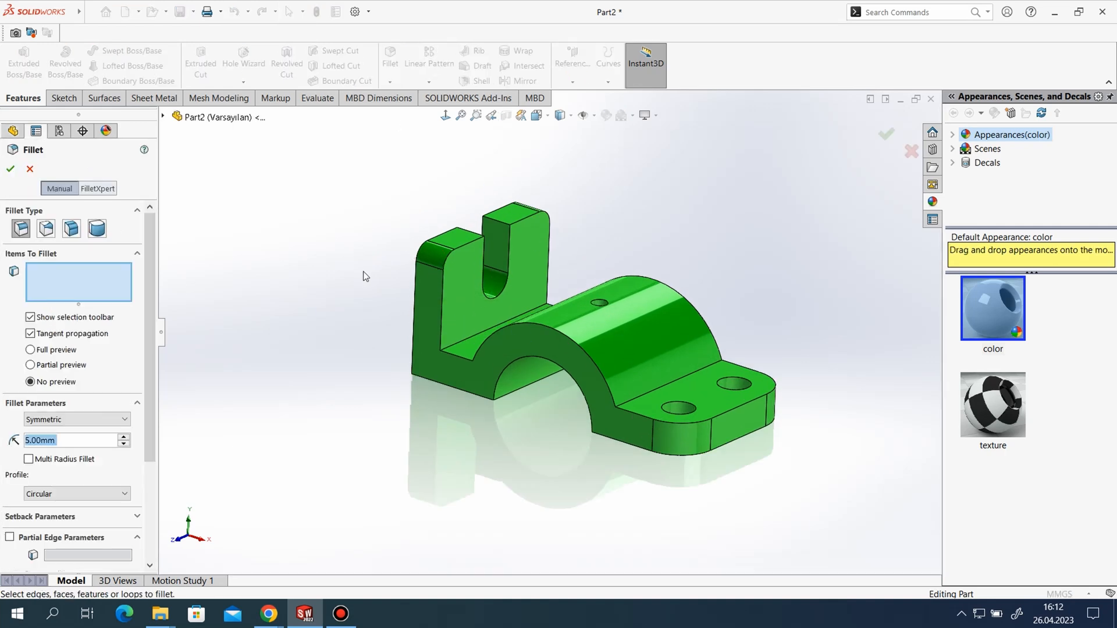
- Fillet the two edges where the arch meets the flange and the upright's base with a 2 mm radius
type("2")
key("Return")
left_click(666, 386)
middle_click_drag(444, 332, 495, 360)
left_click(497, 349)
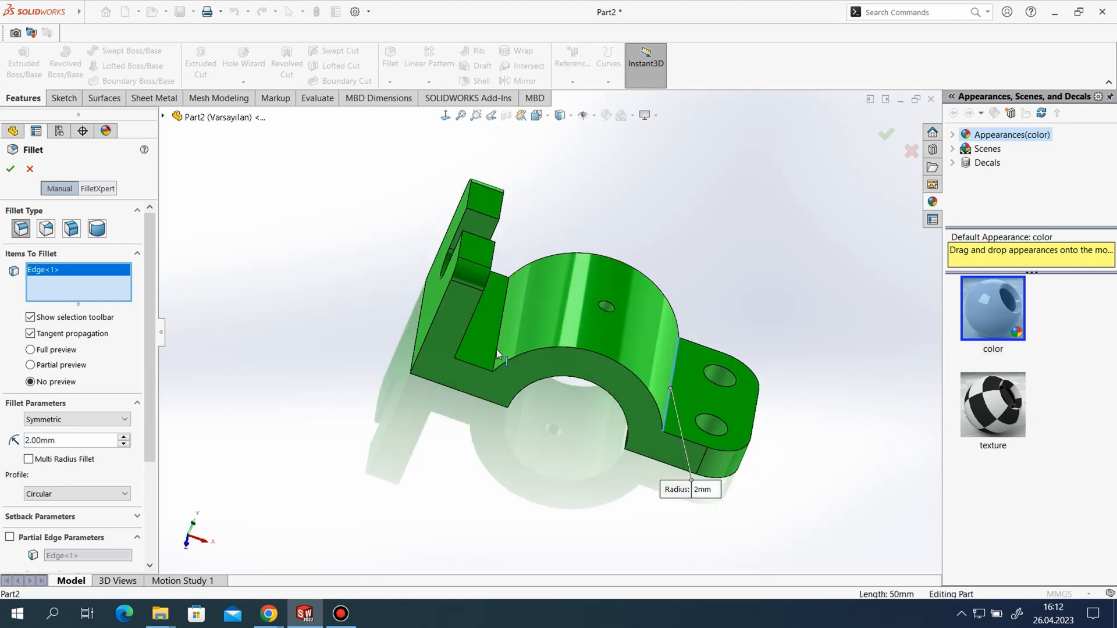
left_click(11, 169)
middle_click_drag(823, 429, 780, 357)
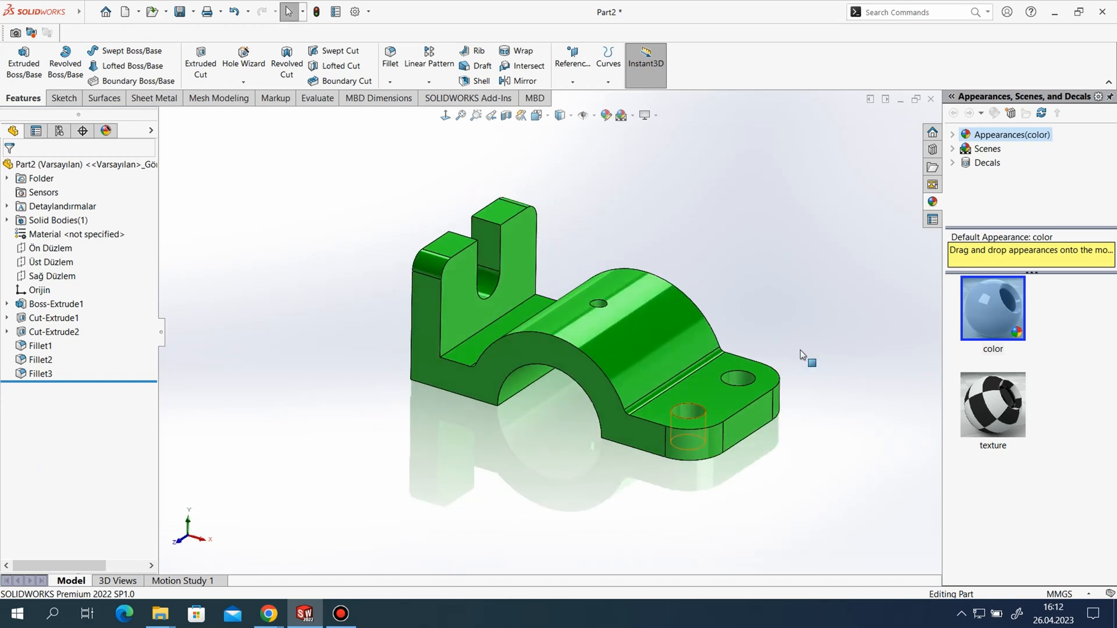